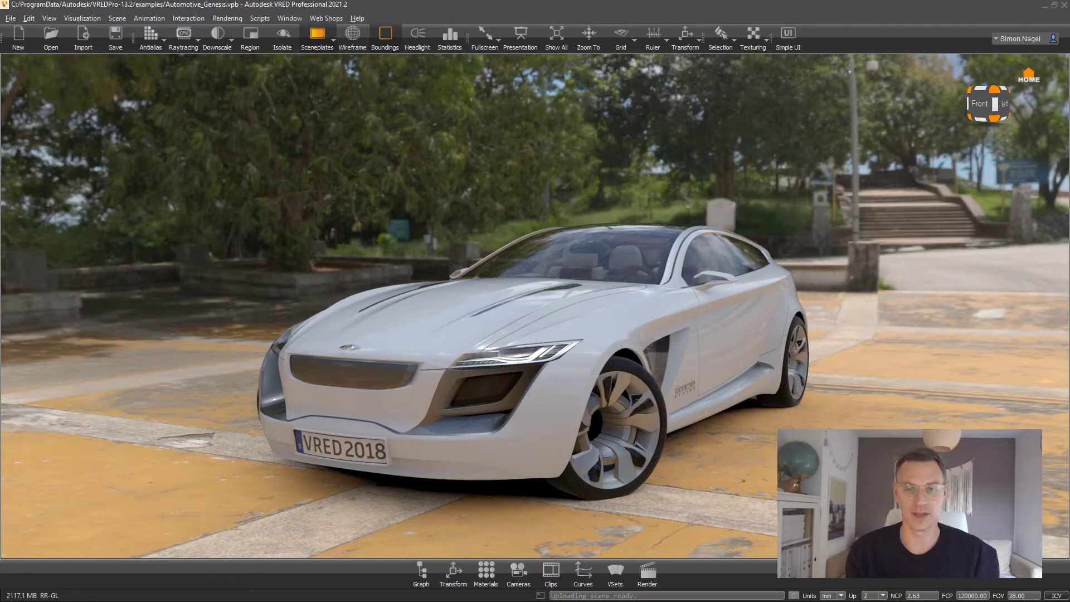
Orbit the viewport around the white Genesis concept car.
drag(216, 214, 284, 192)
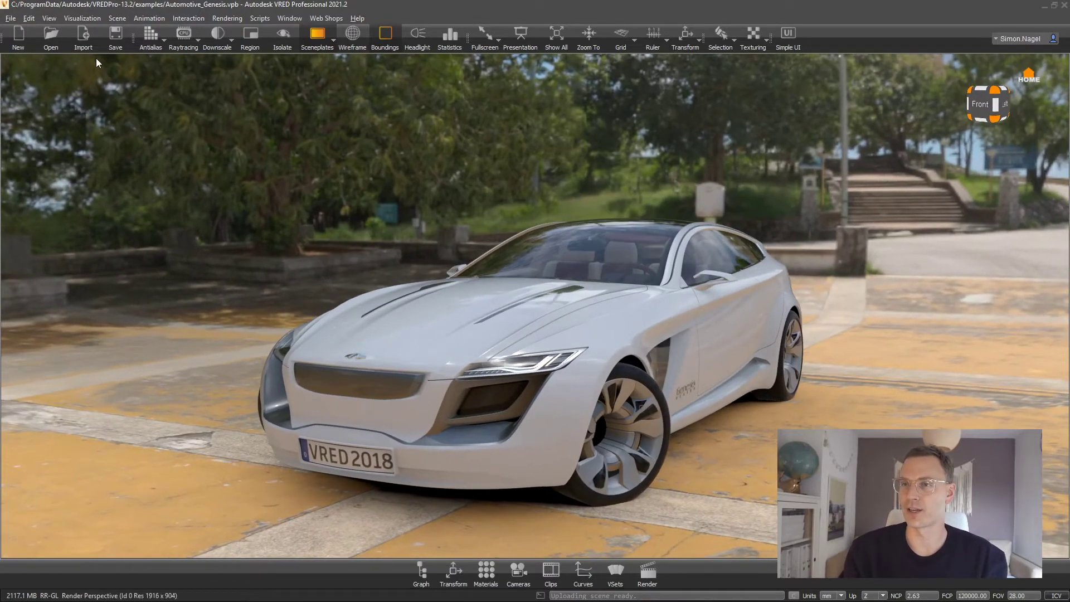
drag(357, 165, 375, 174)
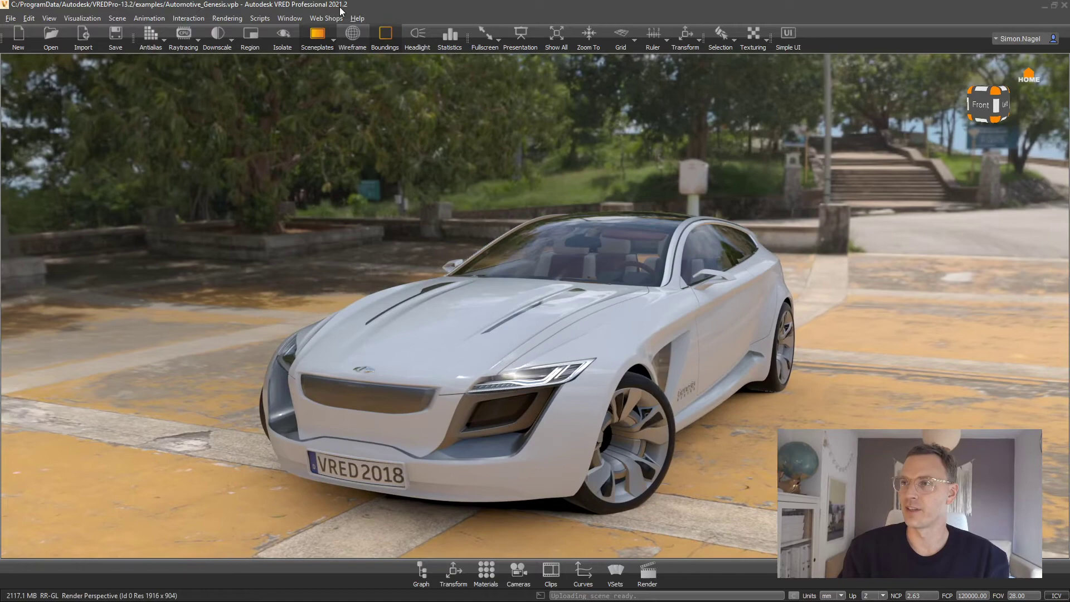
Publish the scene for VRED Go in Desktop mode as Automotive_Genesis.exe in the examples folder.
click(10, 18)
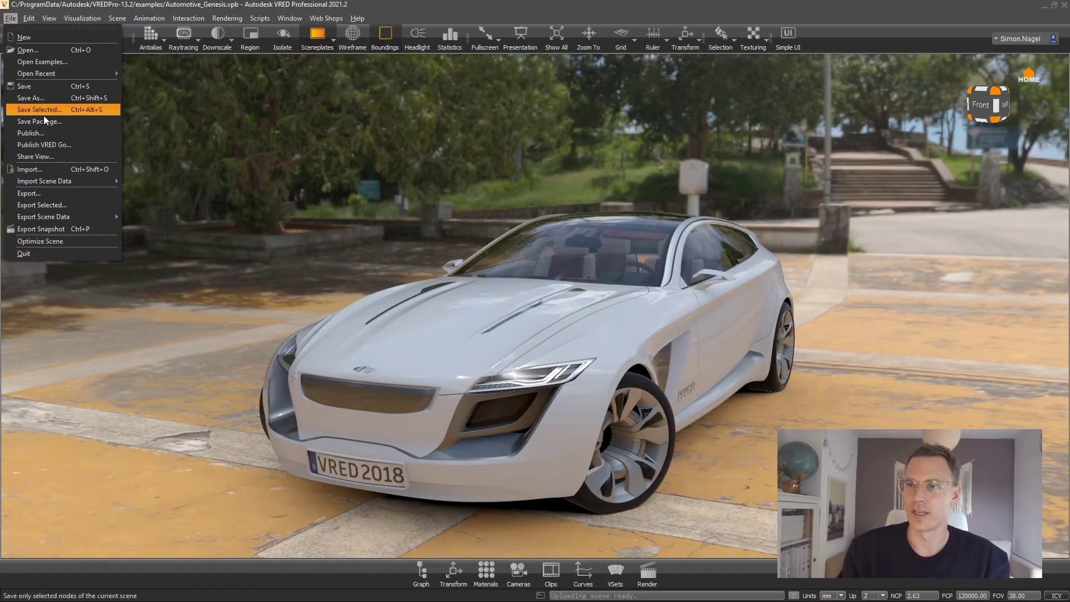
click(51, 144)
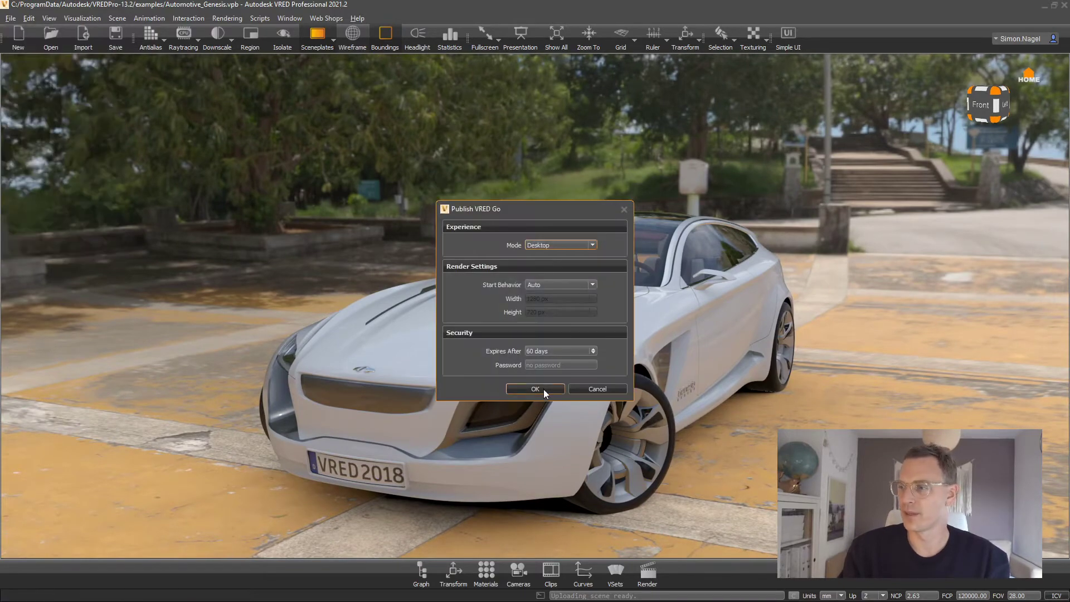
click(544, 389)
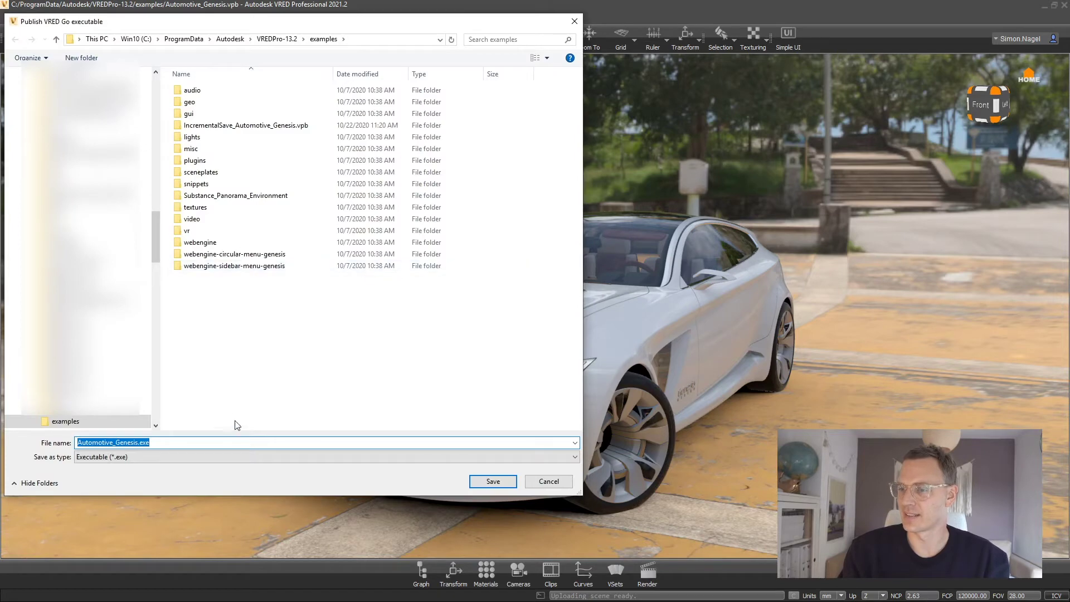
click(175, 442)
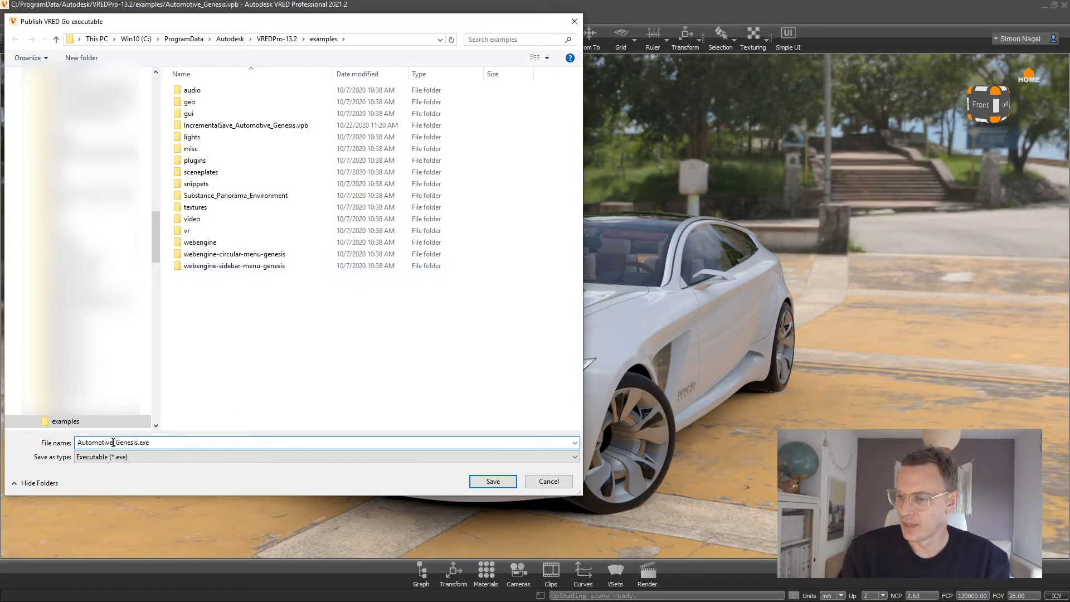
click(492, 481)
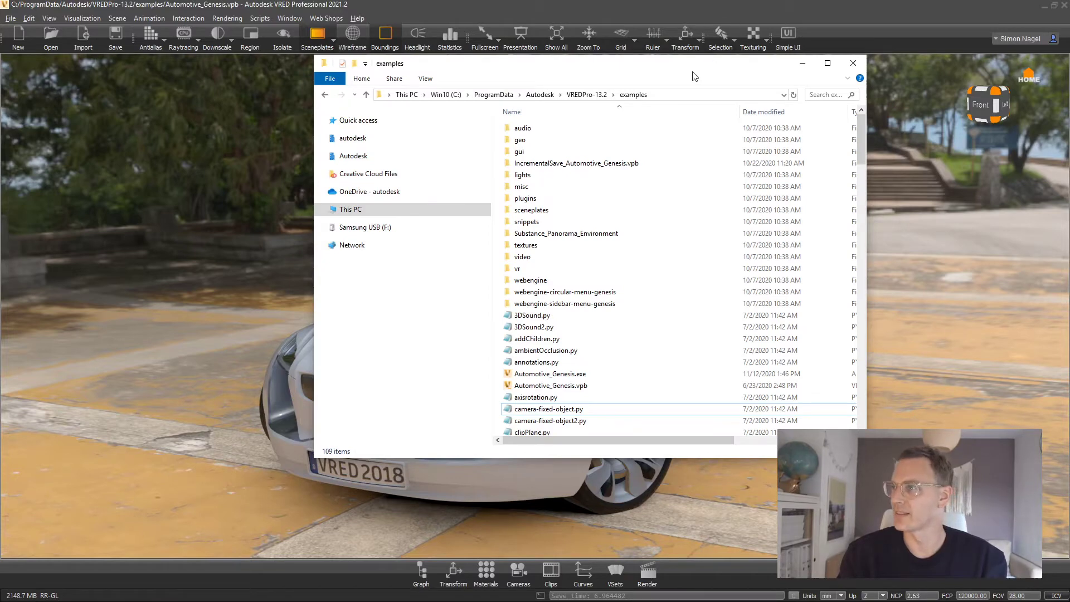
Launch Automotive_Genesis.exe from the examples folder and accept the trust warning.
double_click(561, 375)
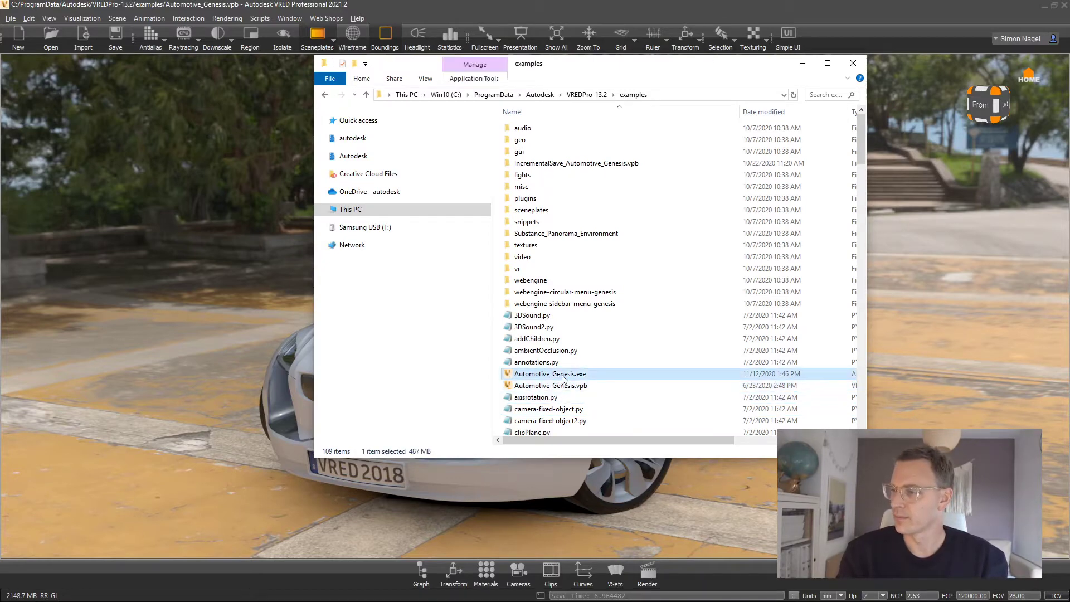
click(572, 347)
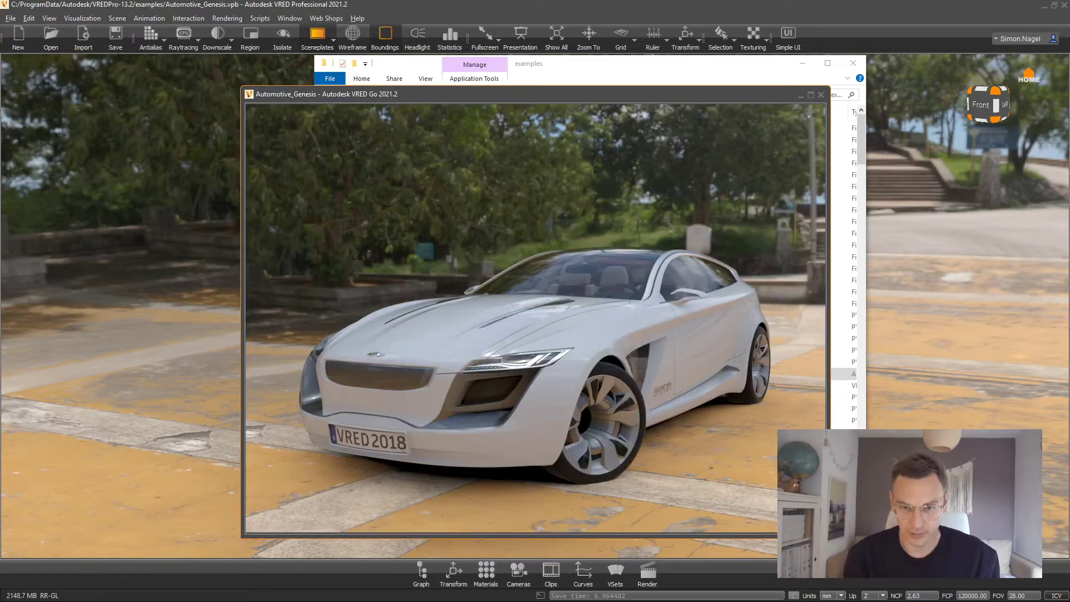
Orbit in close to the car's side, then open and shut the driver door.
drag(523, 309, 486, 360)
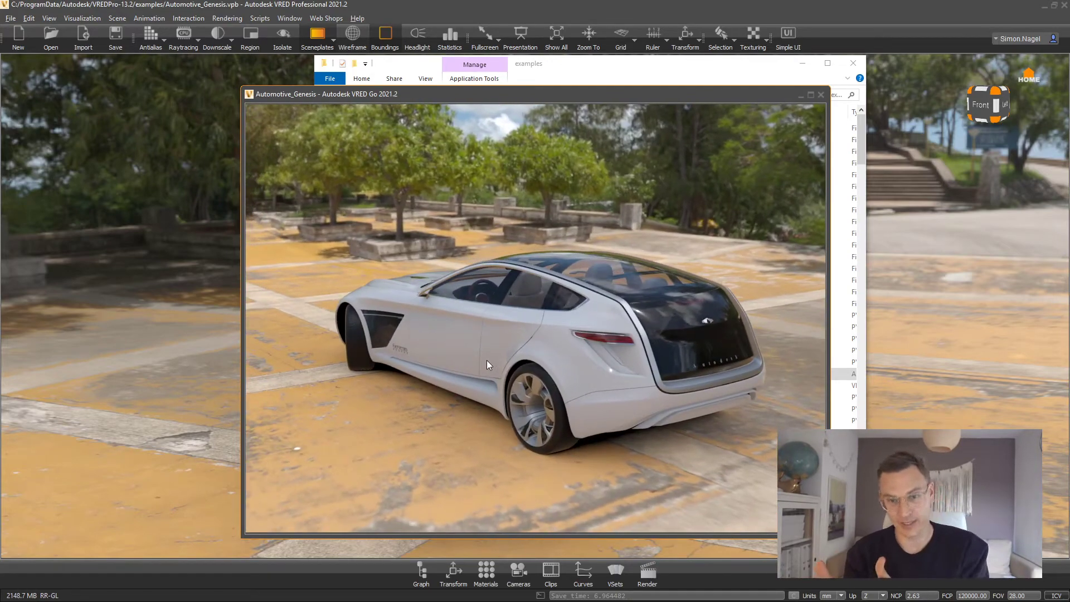
drag(409, 321, 649, 296)
right_drag(649, 295, 646, 333)
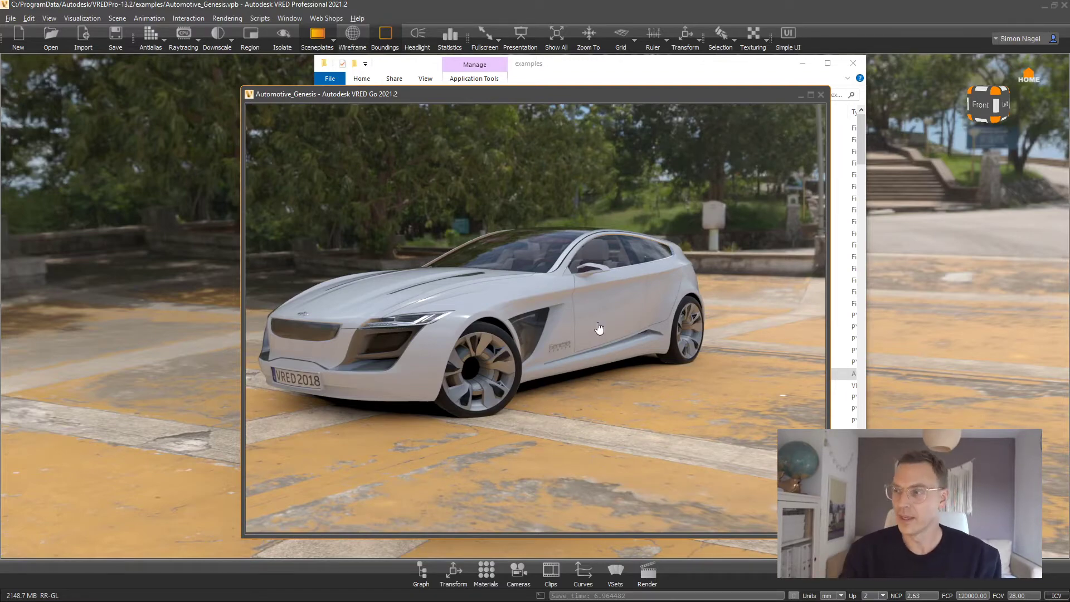
drag(558, 381, 488, 335)
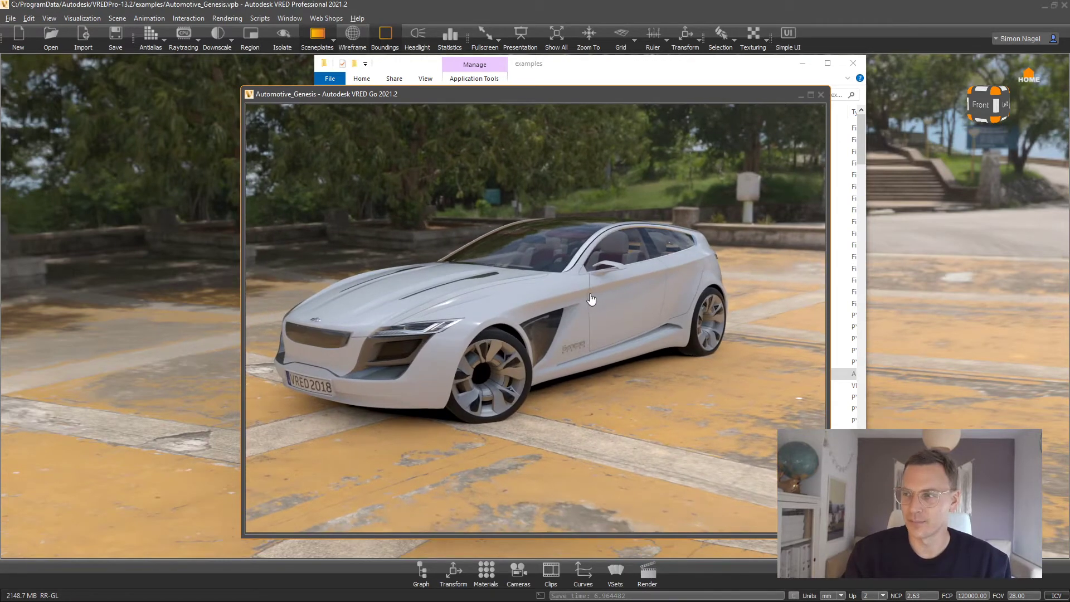
click(646, 293)
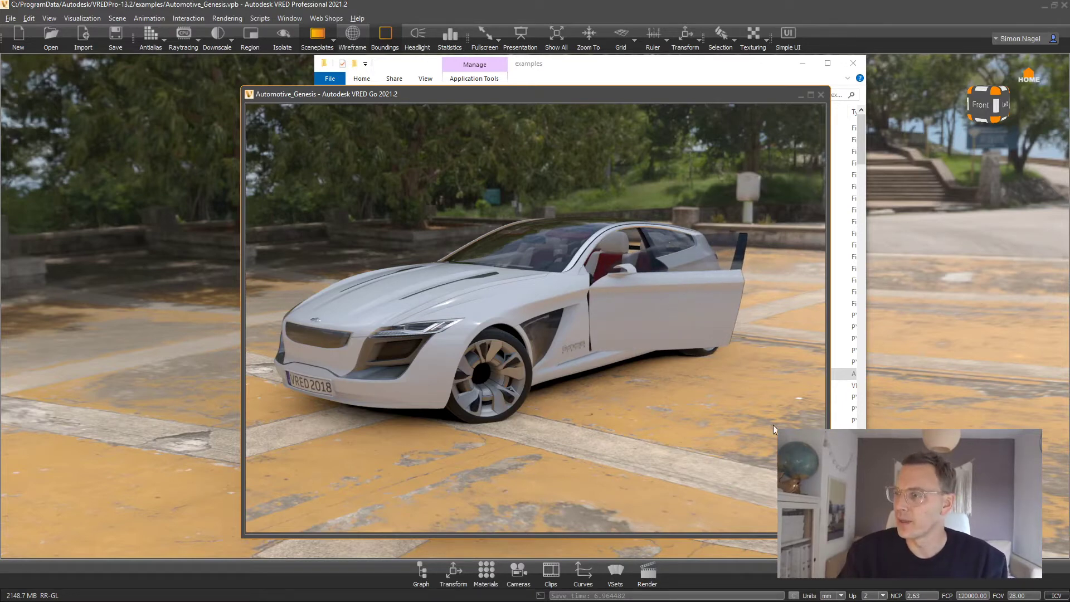
drag(774, 425, 733, 297)
click(718, 298)
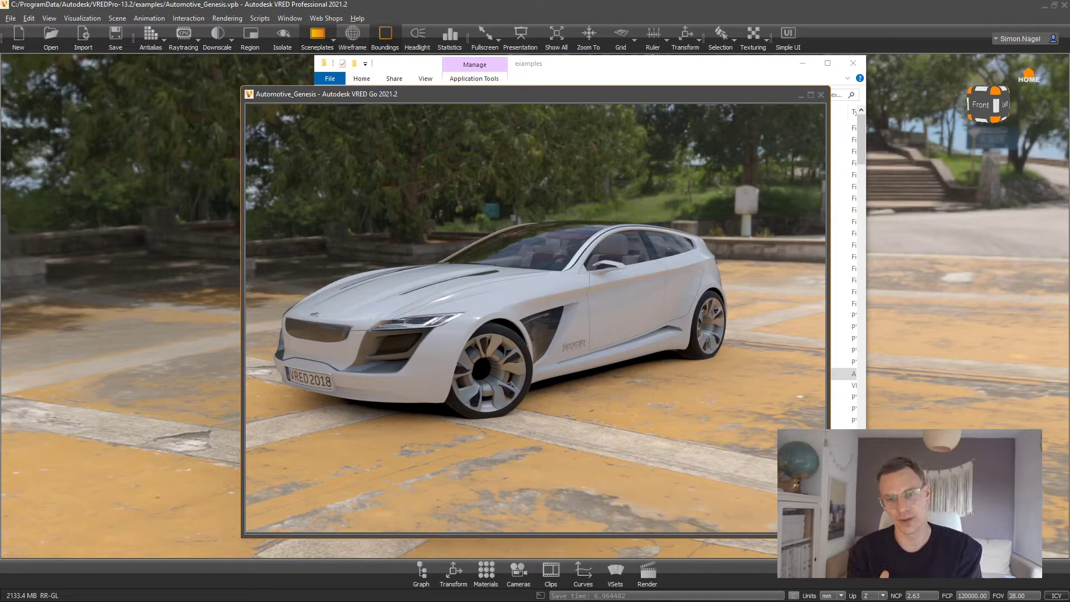
Close the VRED Go window, bring VRED Professional forward and reframe the car.
click(821, 95)
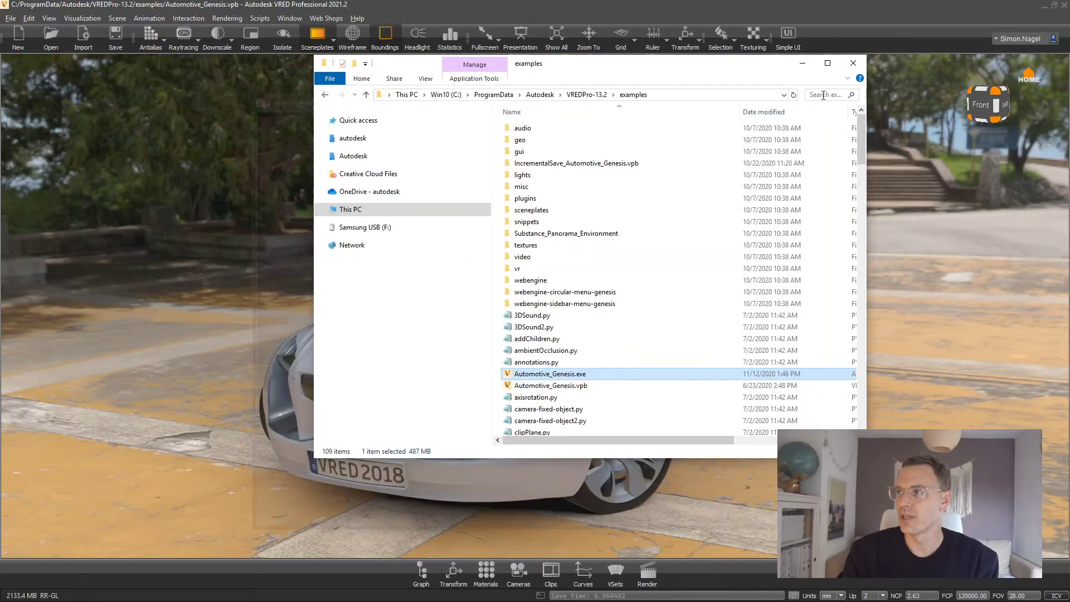
click(604, 4)
middle_drag(521, 336, 517, 295)
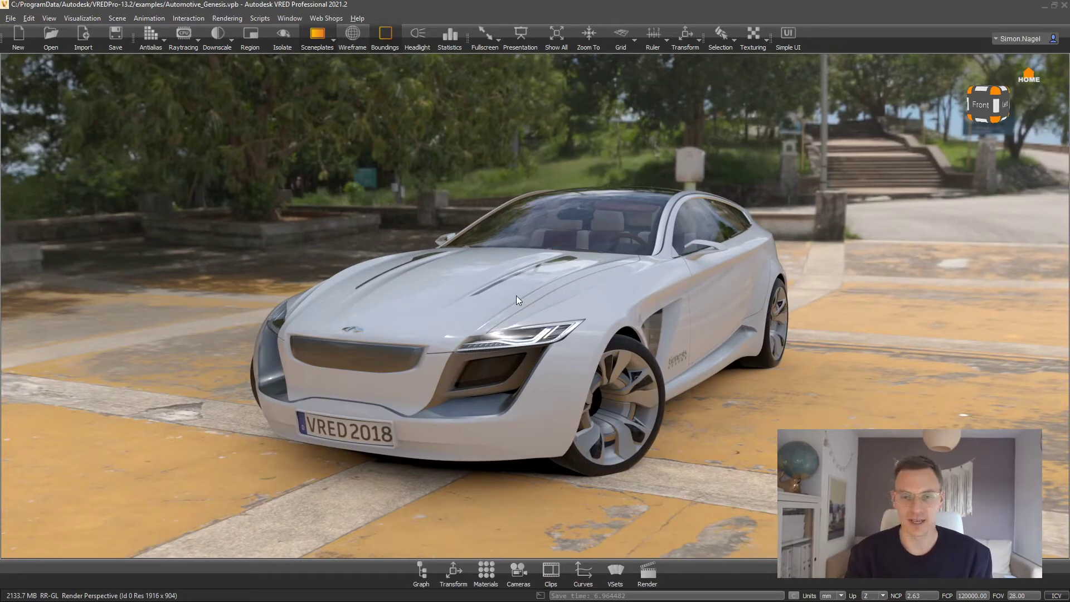
drag(540, 317, 520, 300)
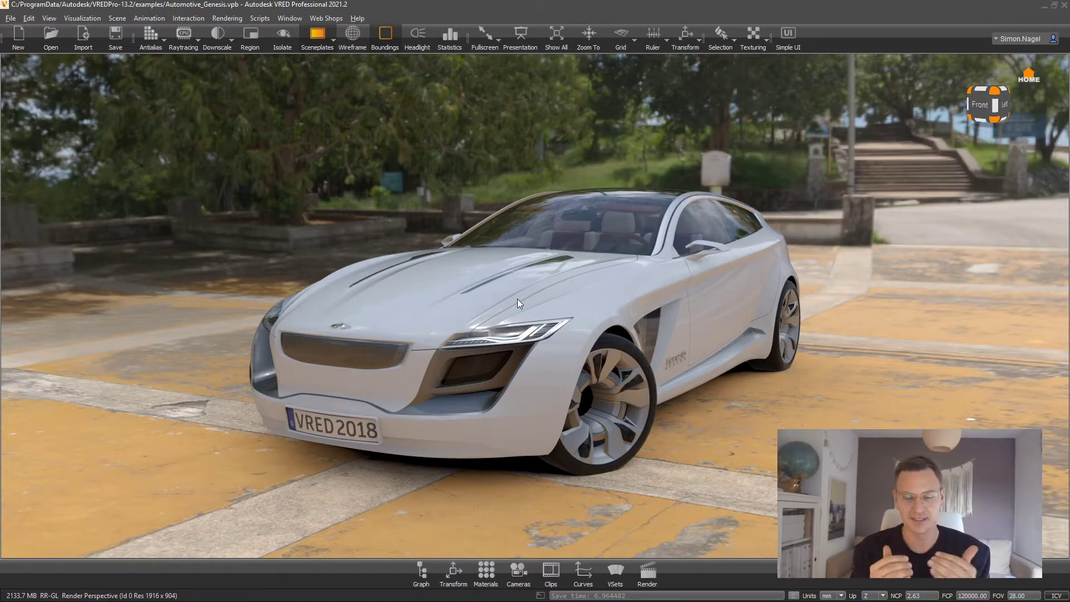
click(117, 17)
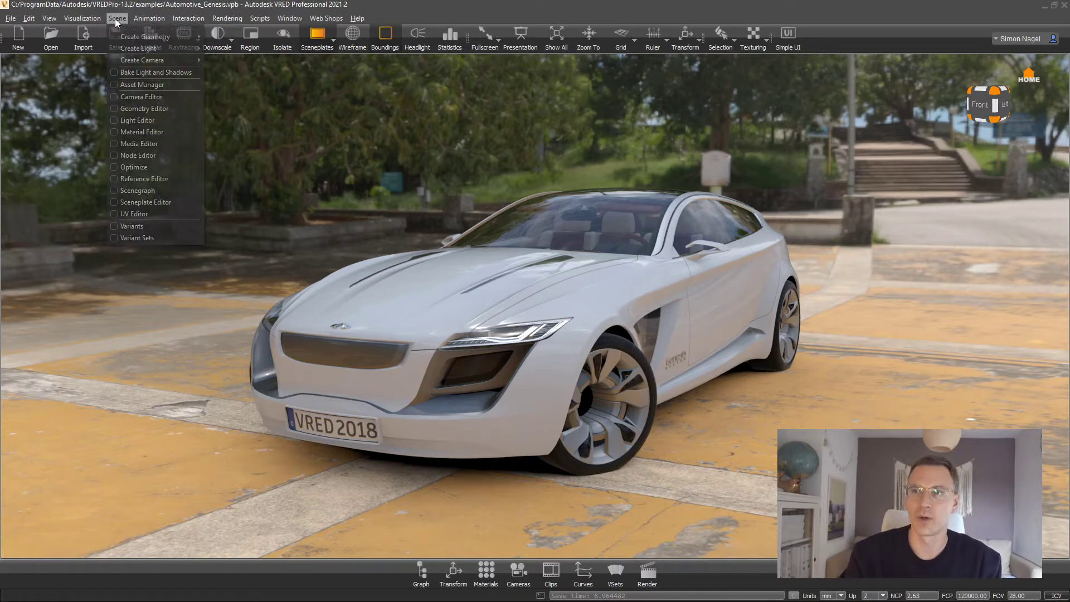
click(162, 201)
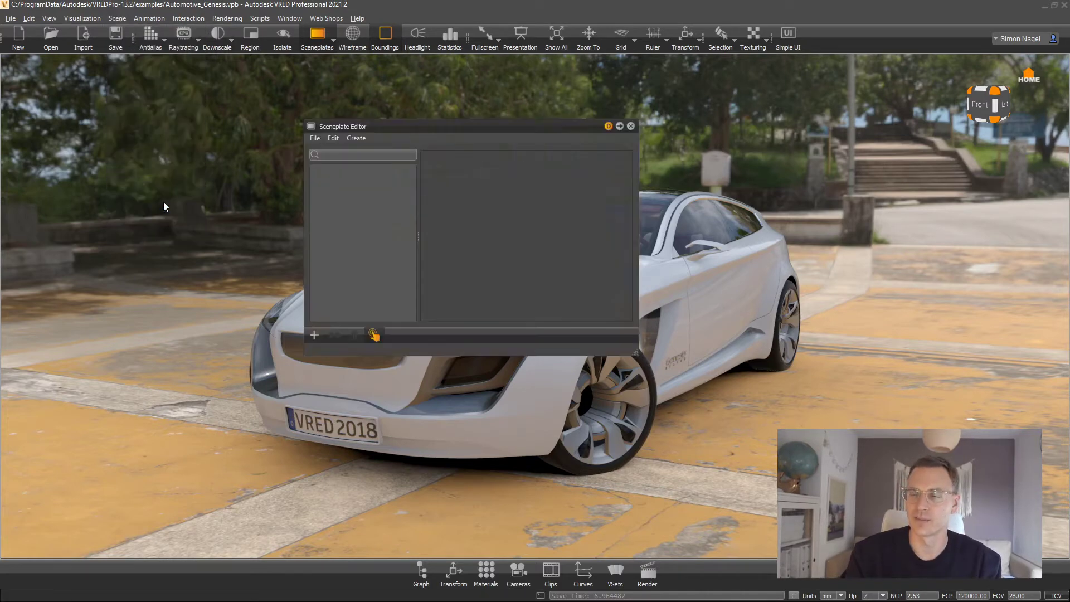
right_click(352, 181)
click(410, 195)
click(561, 204)
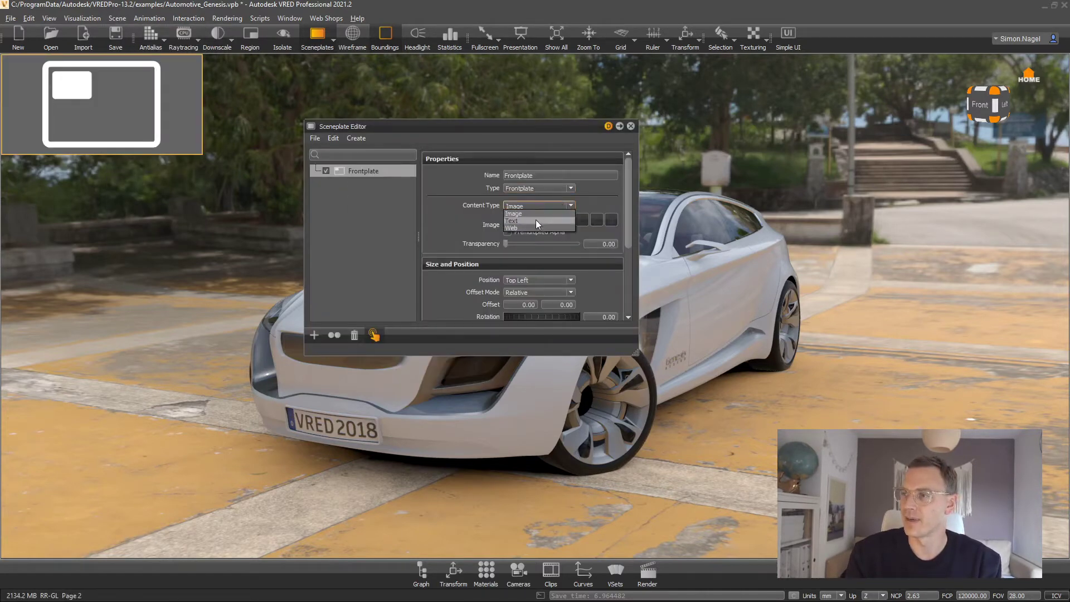
click(527, 225)
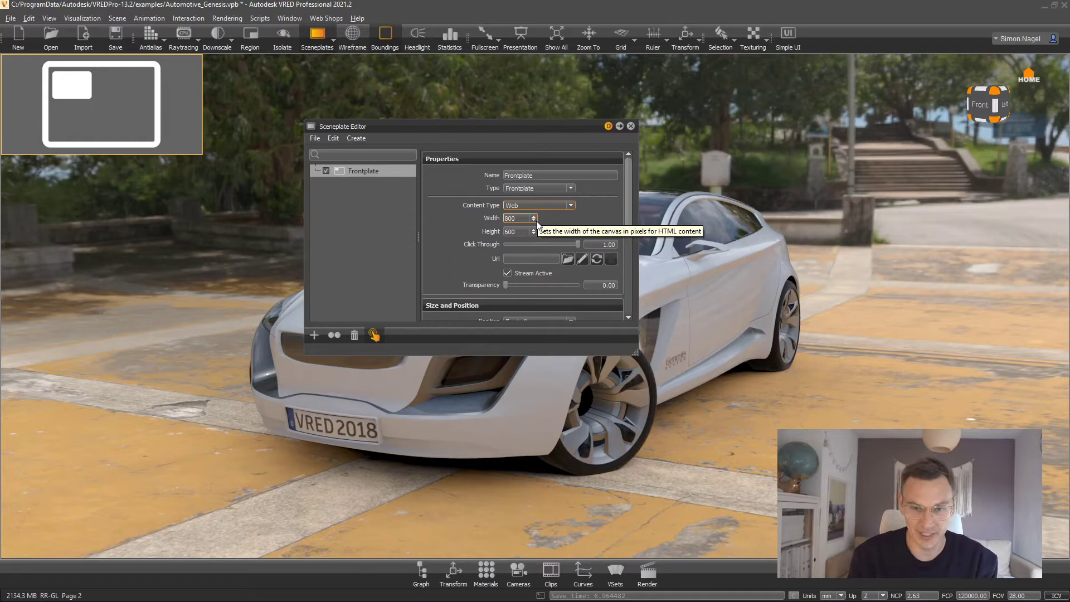
ctrl+click(377, 169)
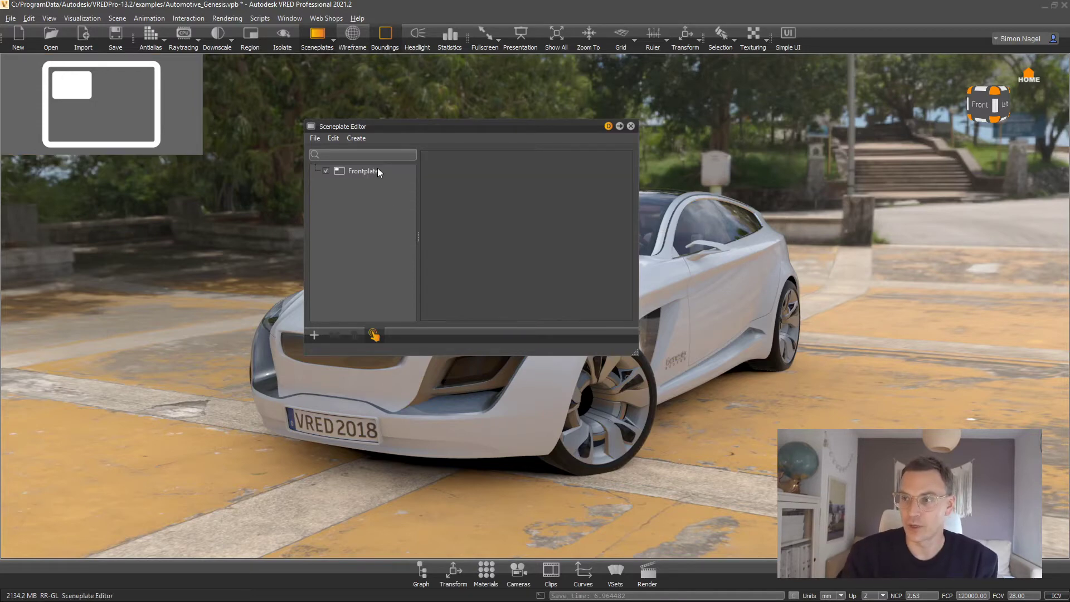
click(376, 168)
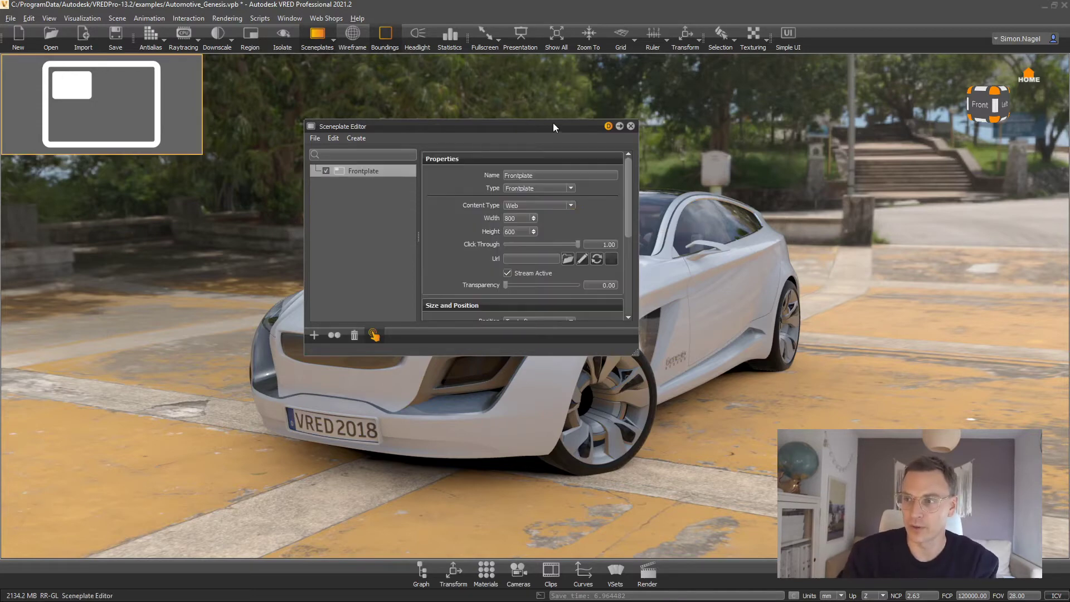
click(631, 126)
drag(629, 129, 549, 285)
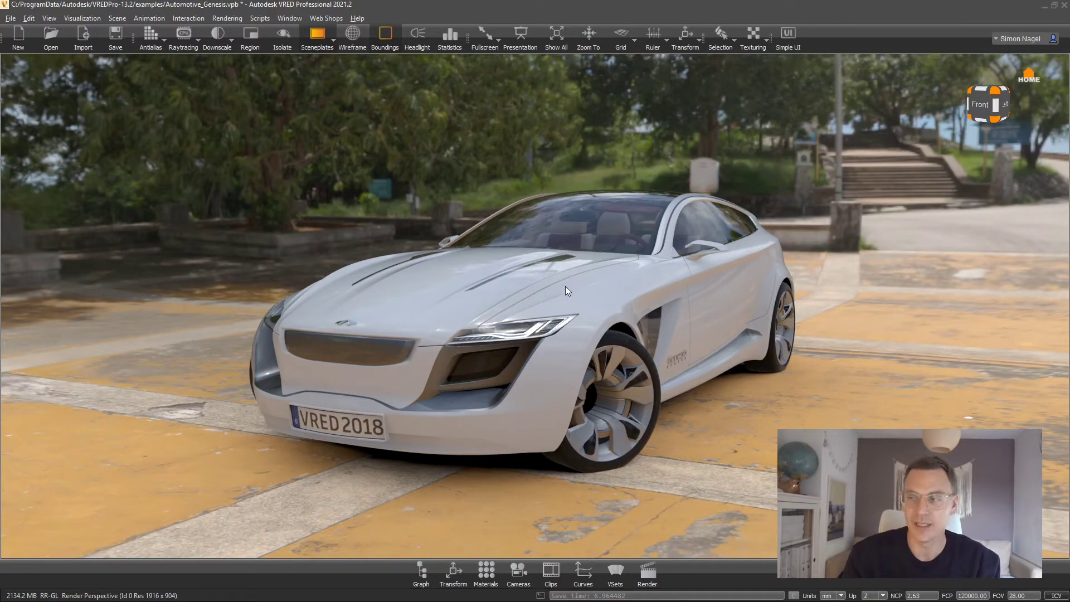
drag(565, 286, 556, 330)
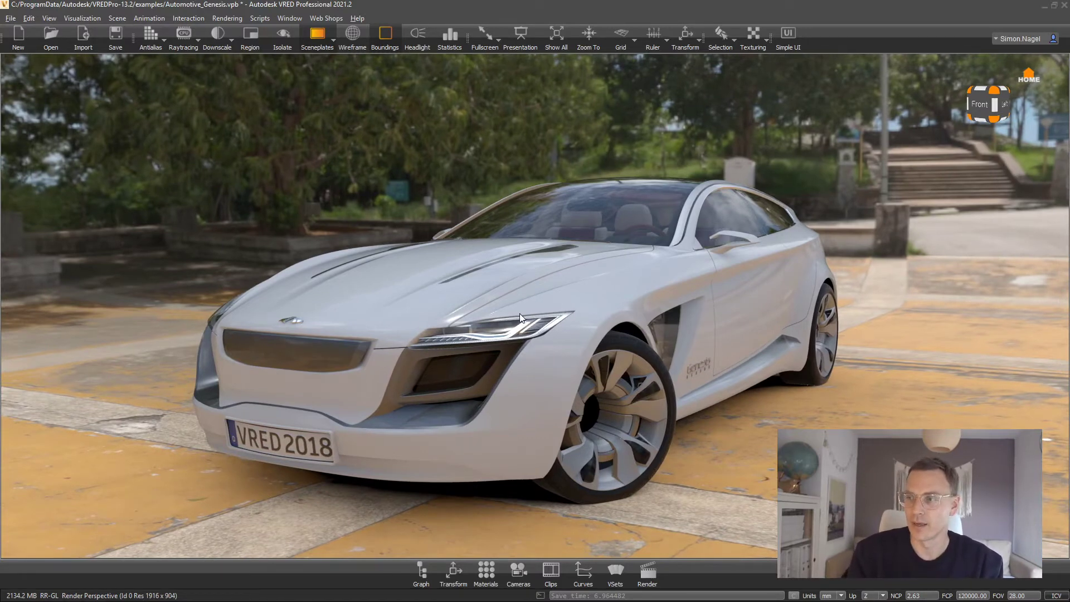
drag(533, 293, 536, 299)
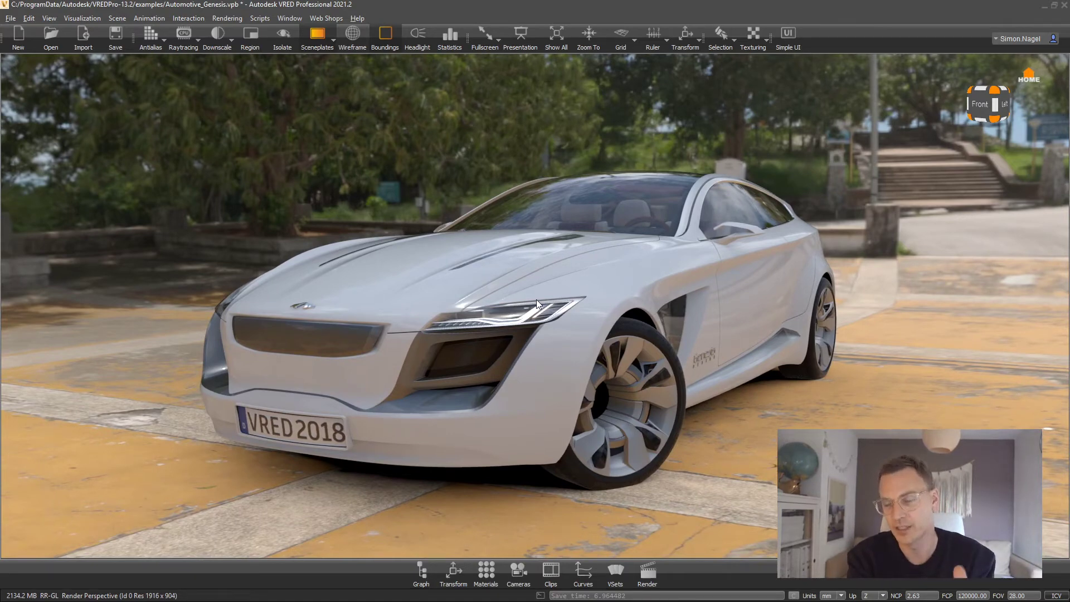
Open VSets and expand the Animation and Carpaints folders to list their variants.
click(614, 572)
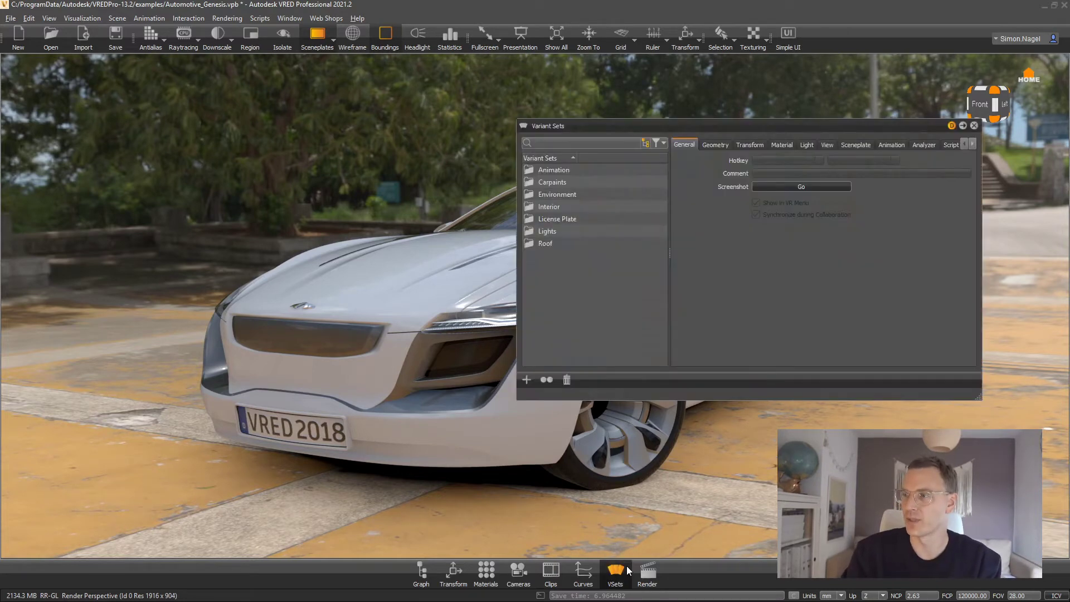
double_click(554, 169)
double_click(555, 256)
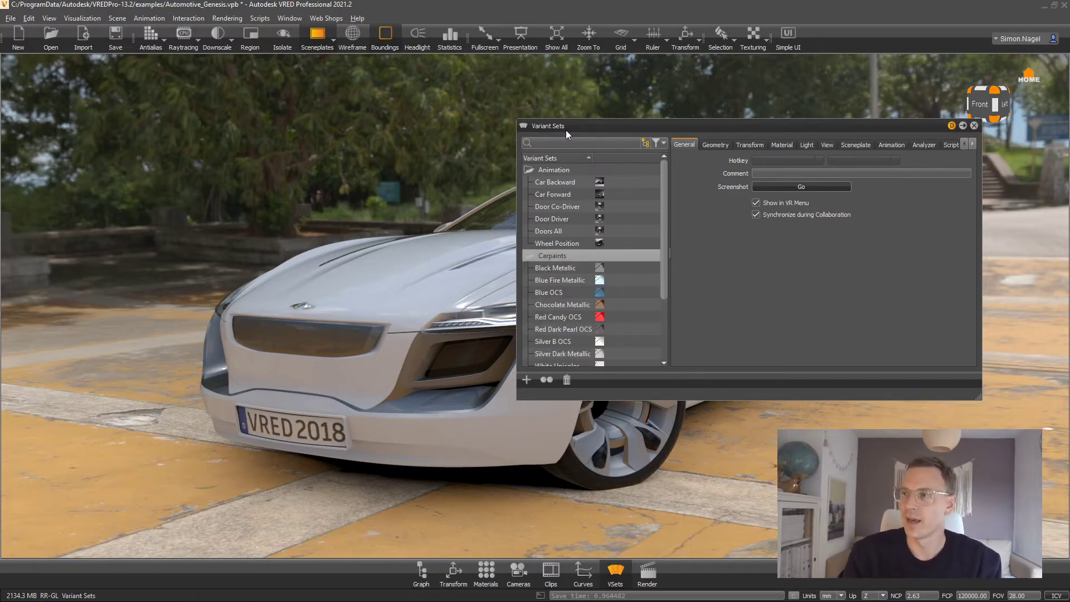
drag(566, 130, 561, 85)
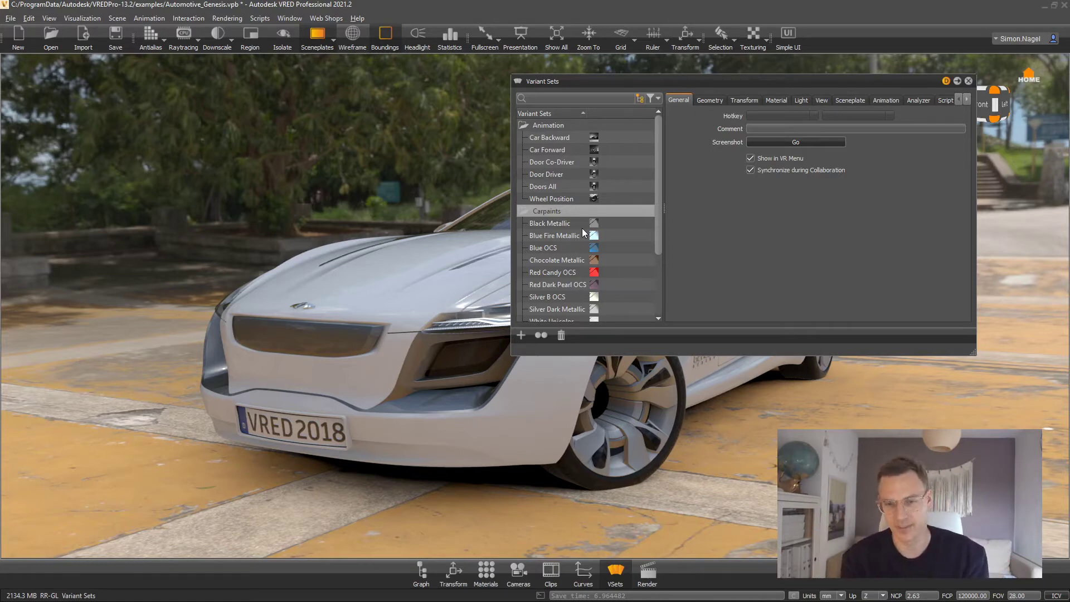
Delete the Animation, Interior, License Plate, Lights and Roof variant groups.
click(554, 125)
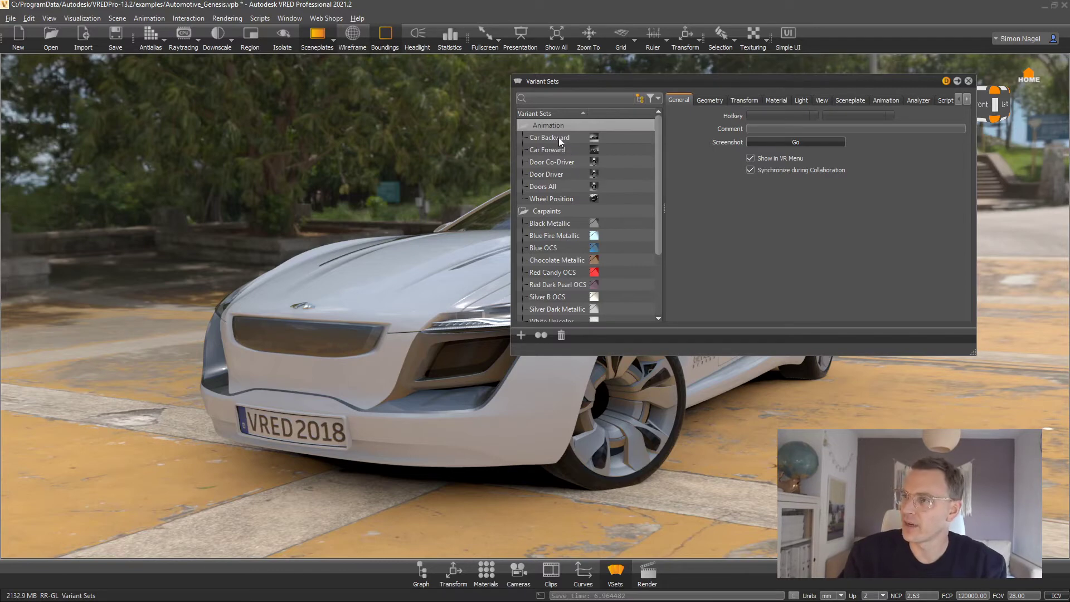
key(Delete)
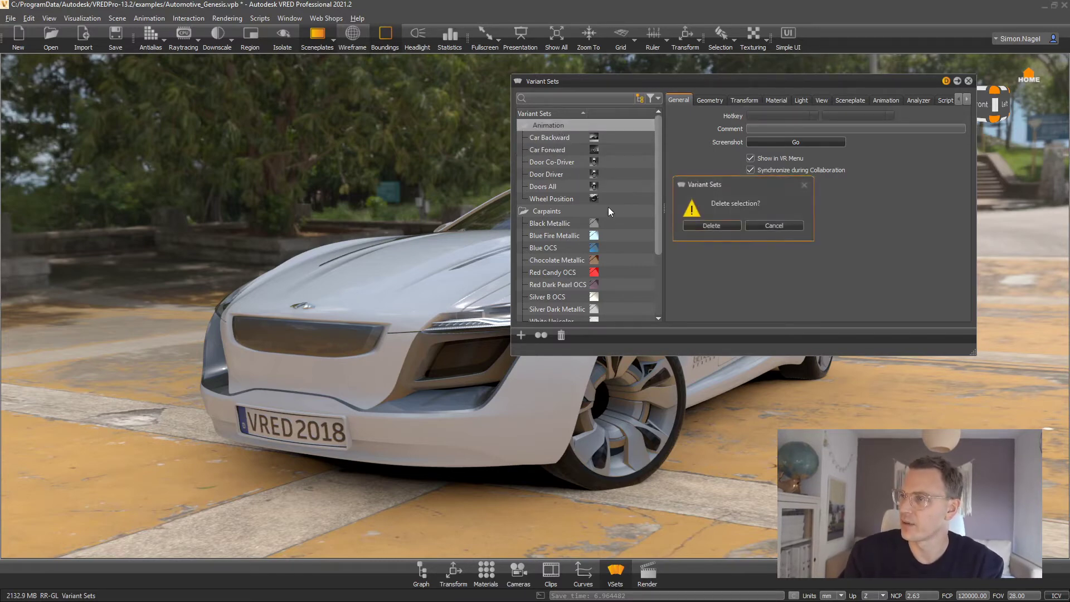
click(721, 226)
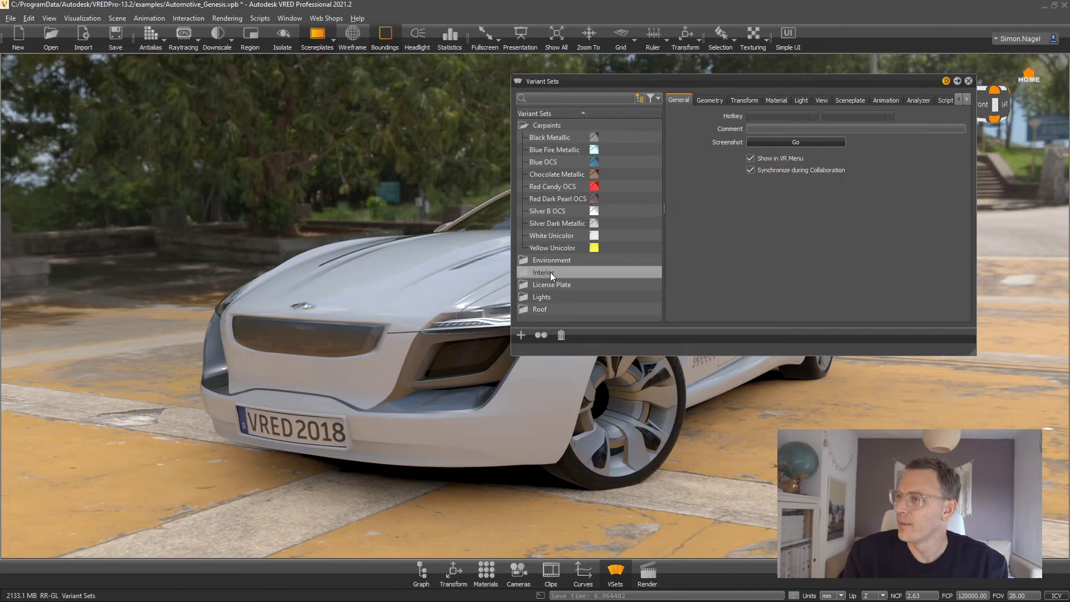
drag(550, 272, 554, 302)
key(Delete)
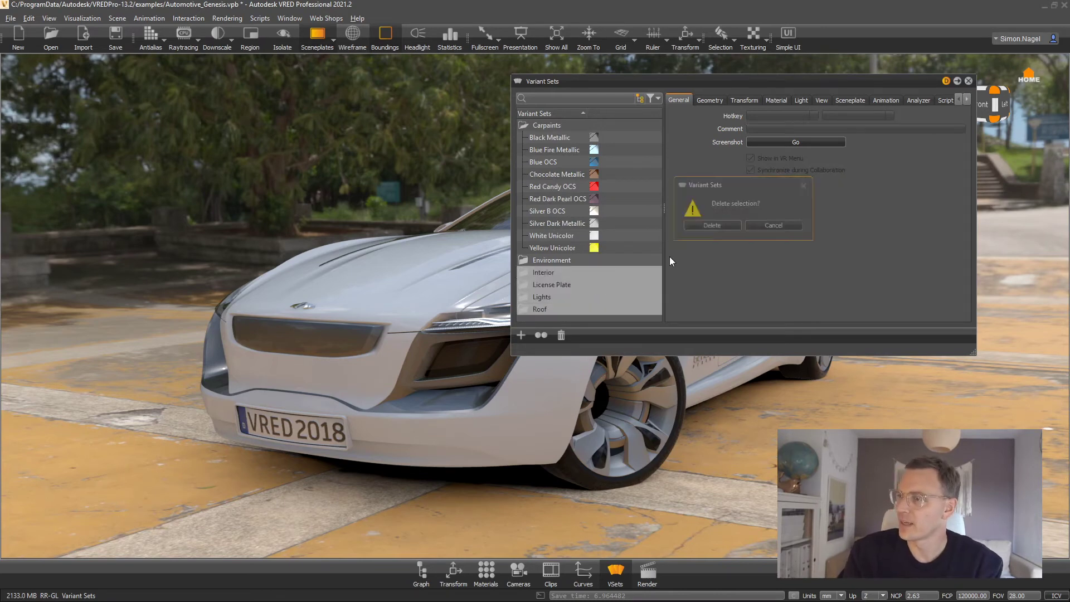
click(722, 225)
Expand Environment and delete the Blue OCS, Red Dark Pearl OCS and Silver B OCS paints.
double_click(554, 261)
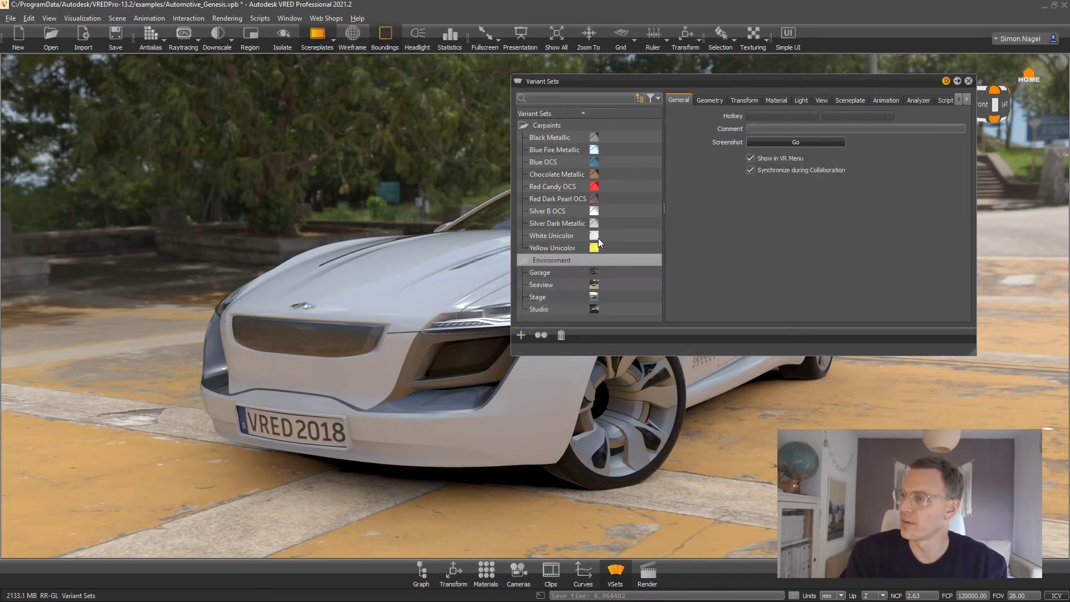
click(568, 162)
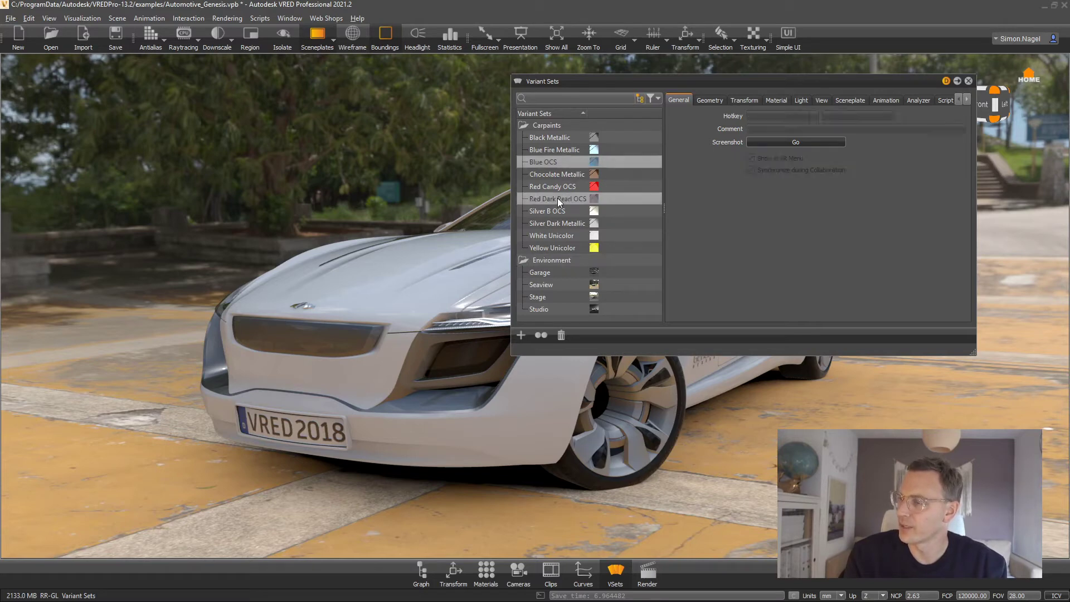
ctrl+click(563, 212)
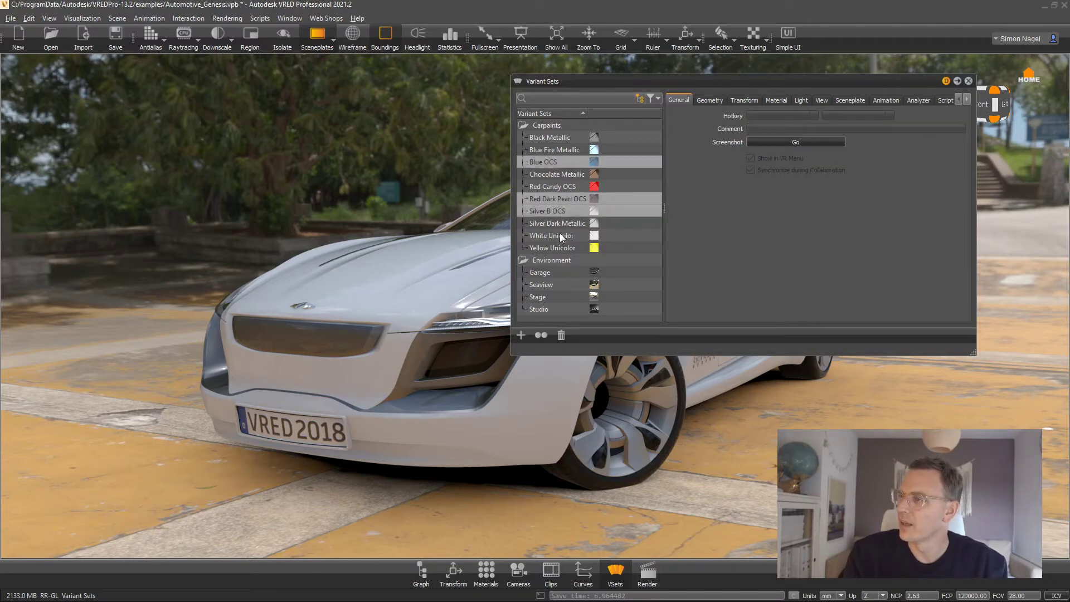
key(Delete)
key(Return)
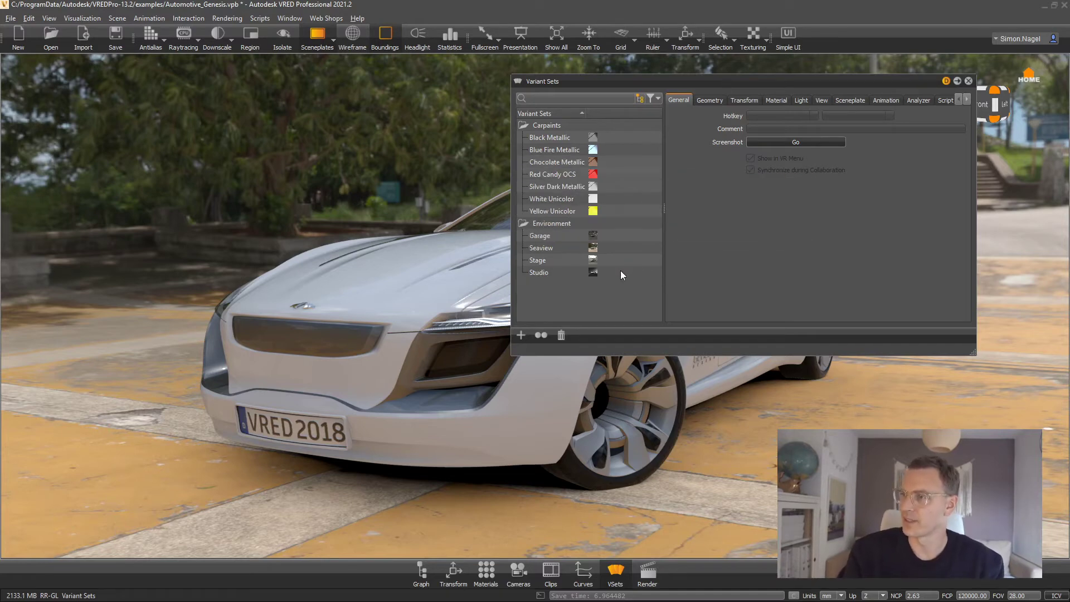
drag(583, 80, 655, 85)
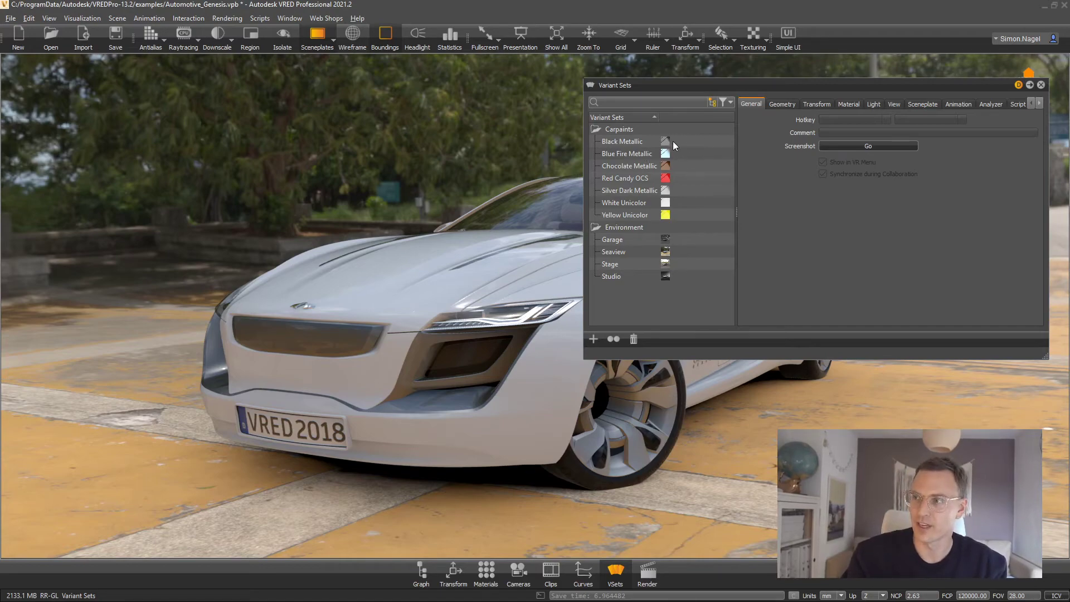
drag(516, 336, 424, 229)
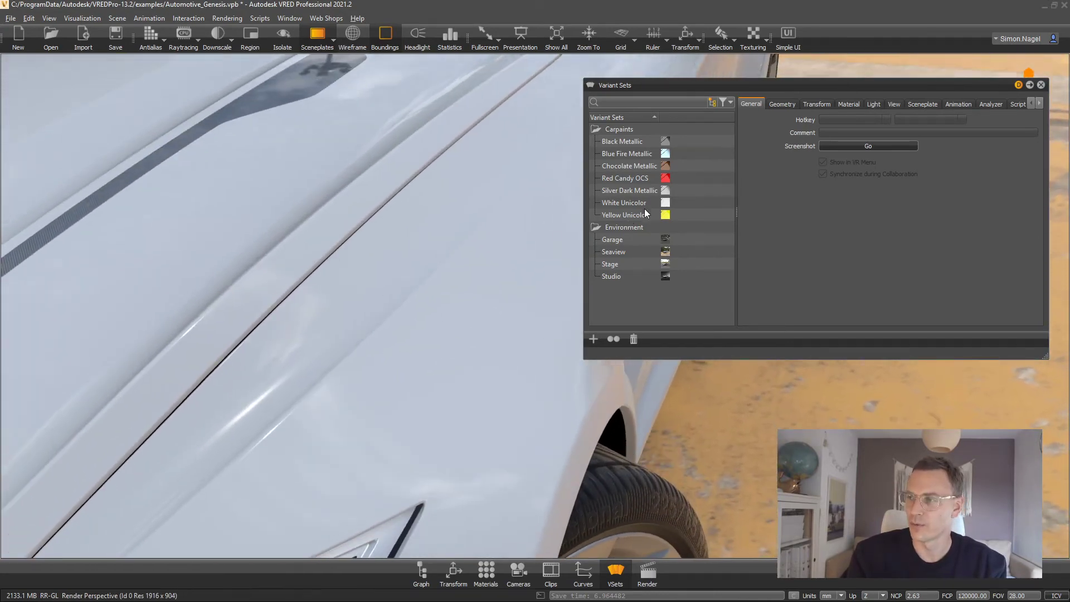
Apply White Unicolor to the car and create its Standard Quality preview.
double_click(640, 212)
double_click(641, 202)
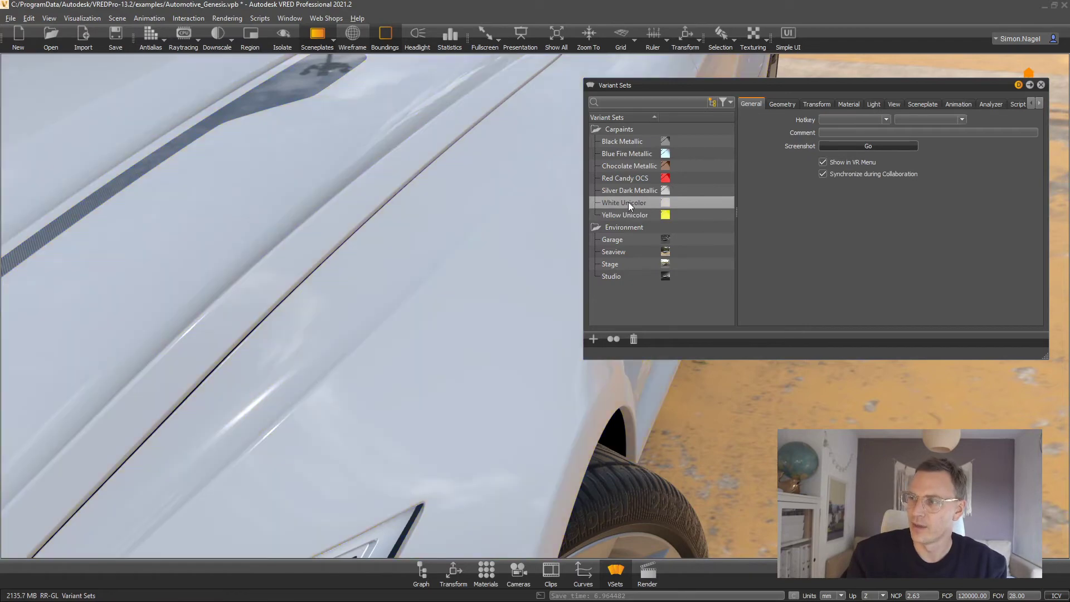
right_click(629, 202)
mouse_move(700, 341)
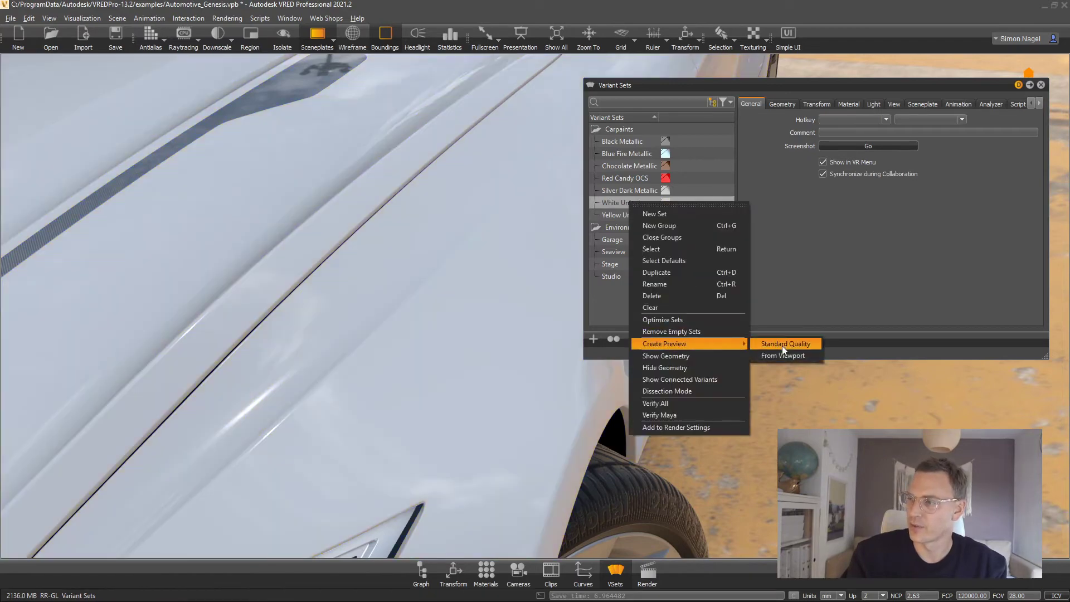
click(783, 346)
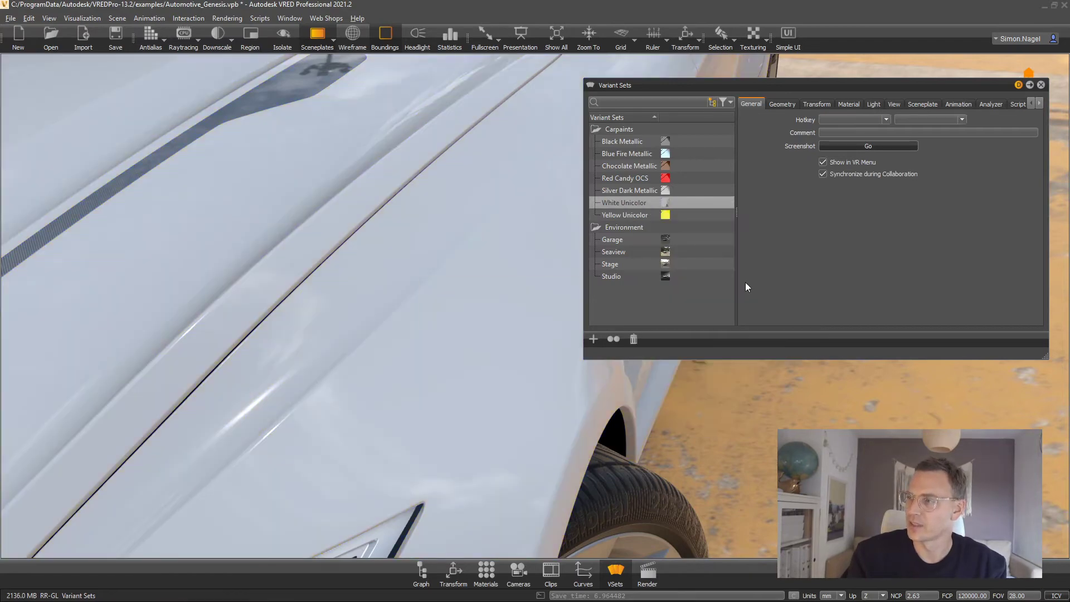
Regenerate the White Unicolor Standard Quality preview and close the Variant Sets window.
click(632, 217)
scroll(371, 324, up, 6)
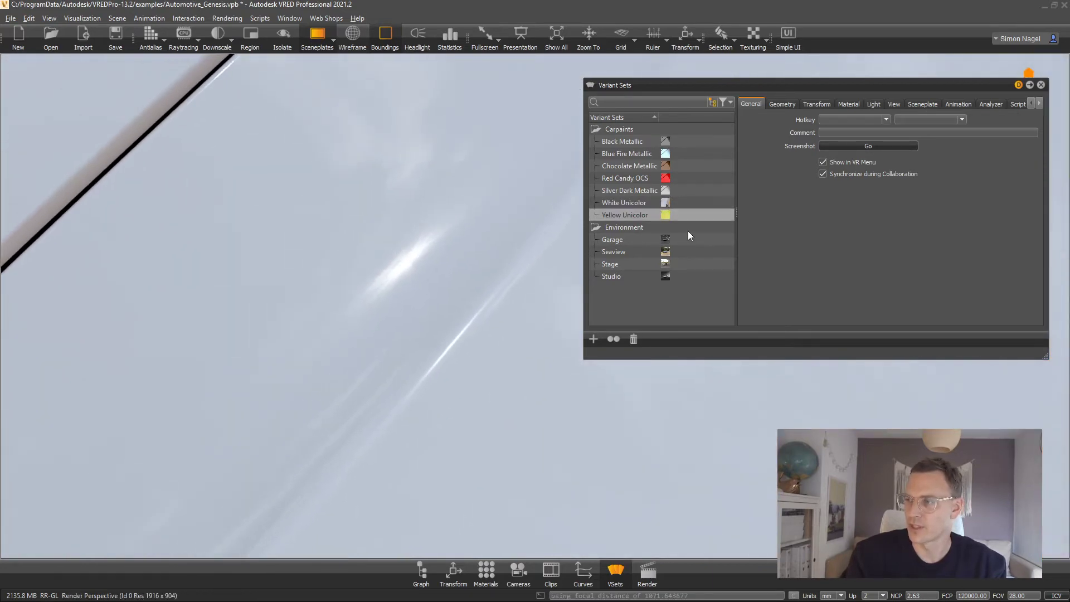
right_click(648, 199)
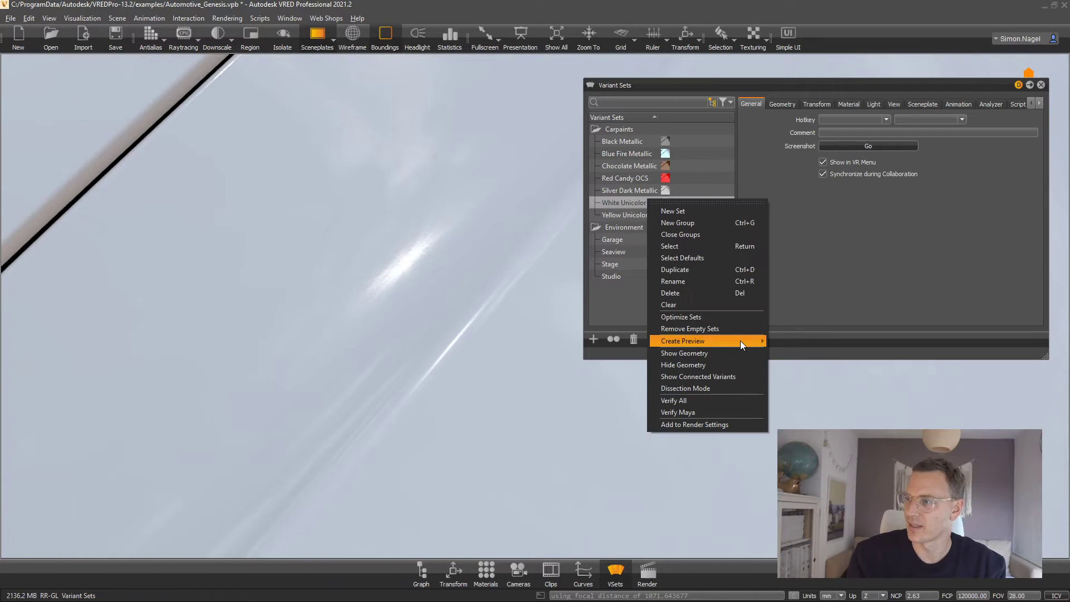
mouse_move(741, 340)
click(794, 341)
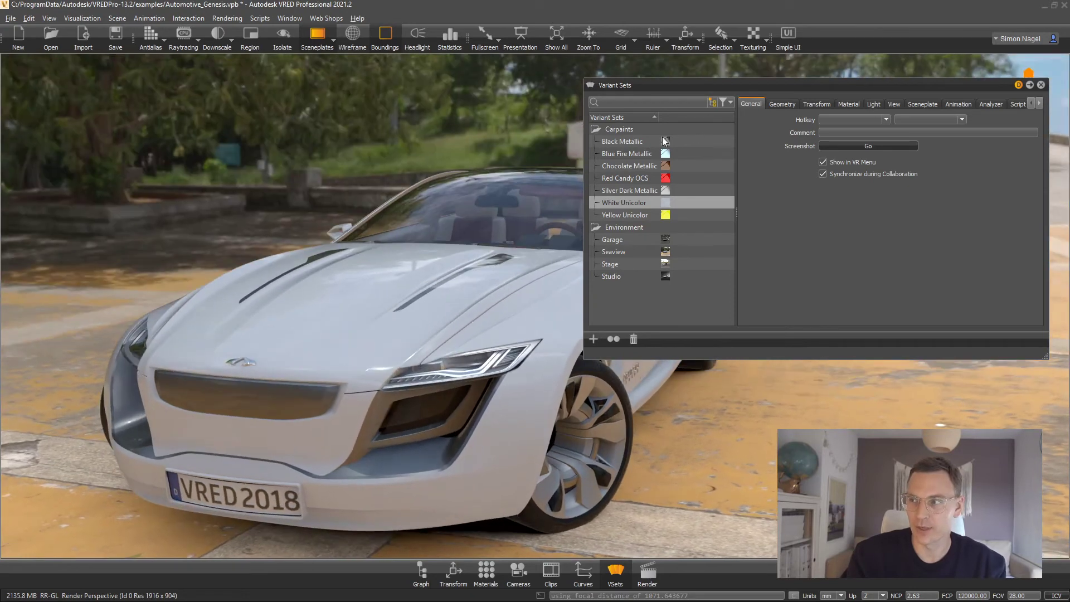
click(1041, 84)
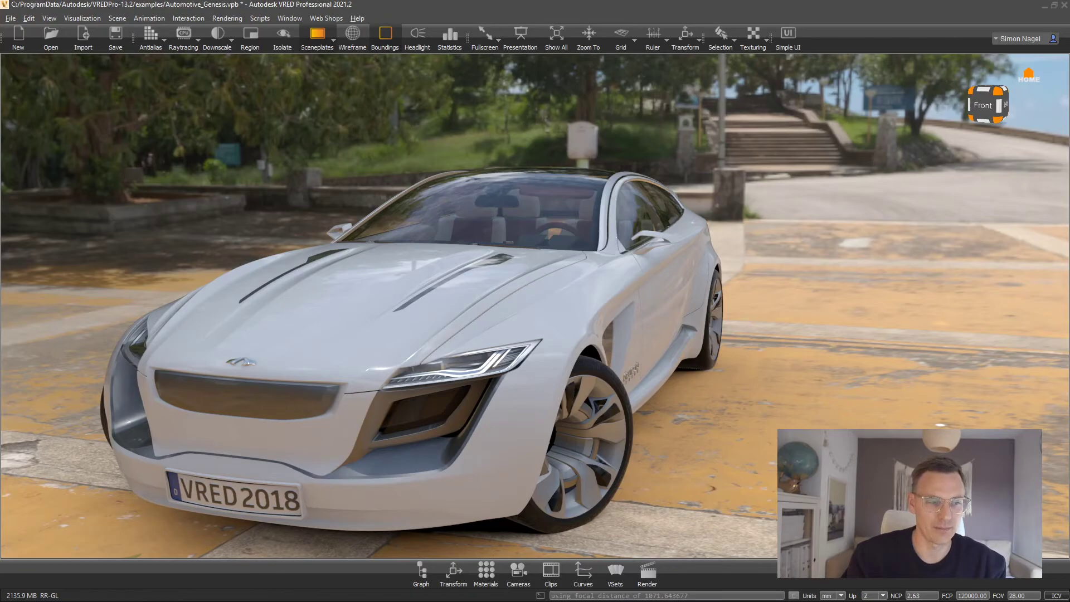
key(alt+Tab)
Open VRED-autoGenerateHTMLOverlay.py in the repository and copy all of its code.
click(309, 29)
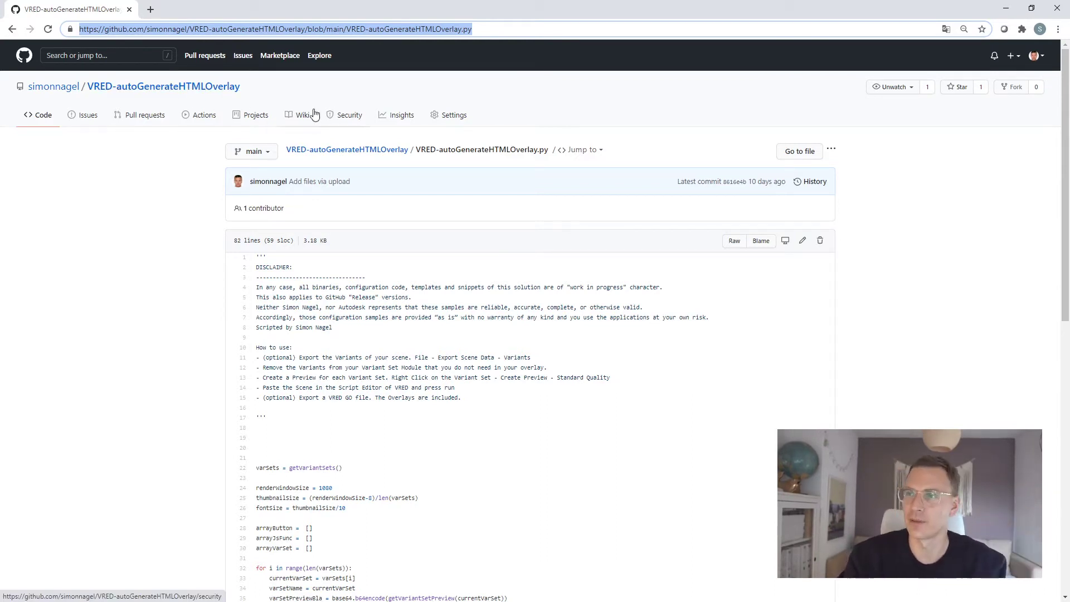
click(347, 151)
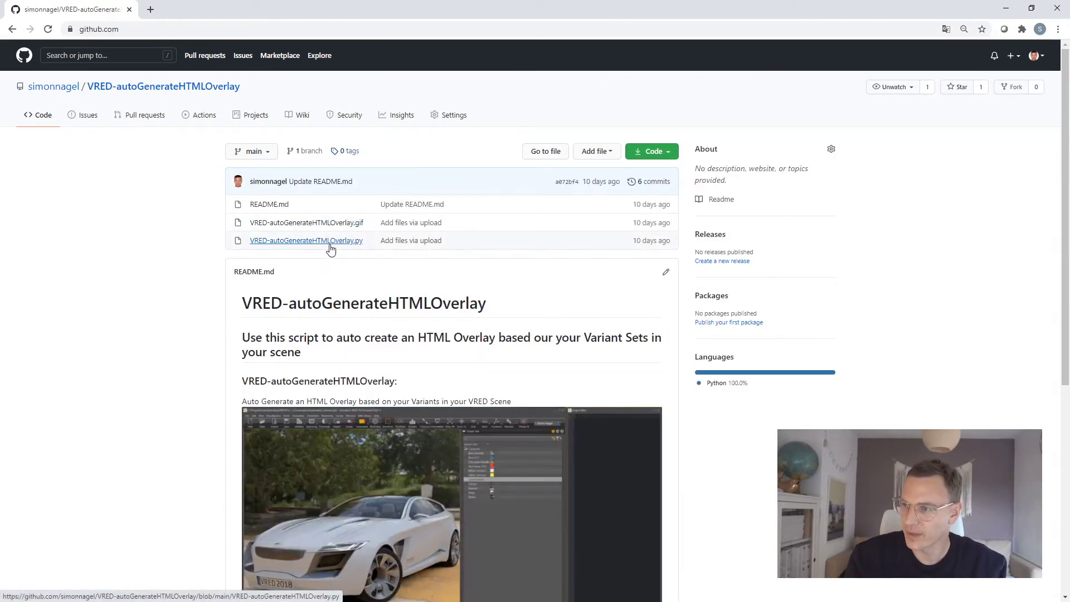
click(322, 242)
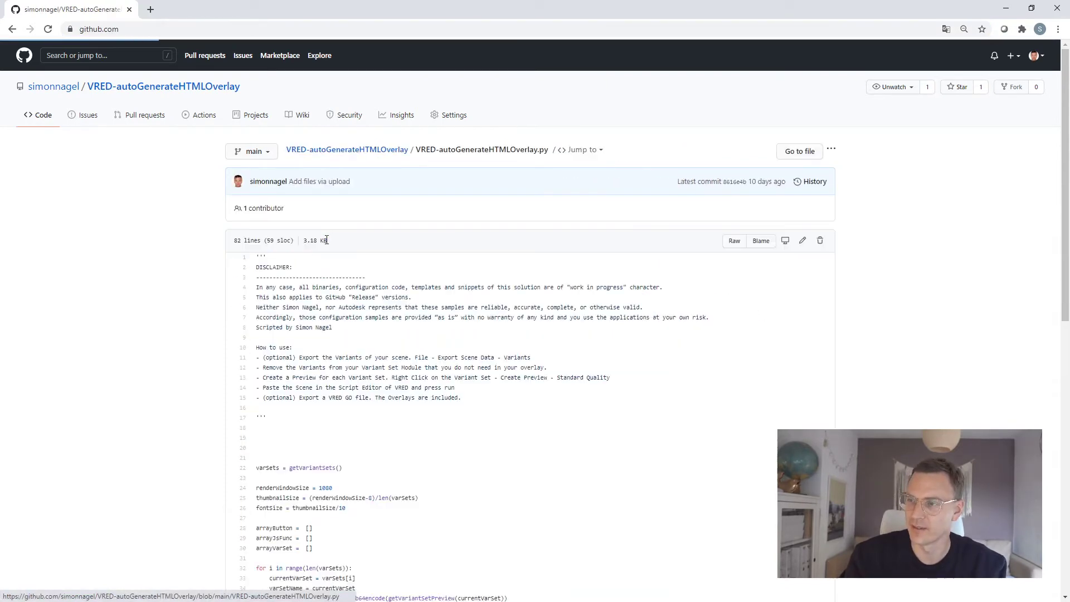
drag(257, 254, 430, 509)
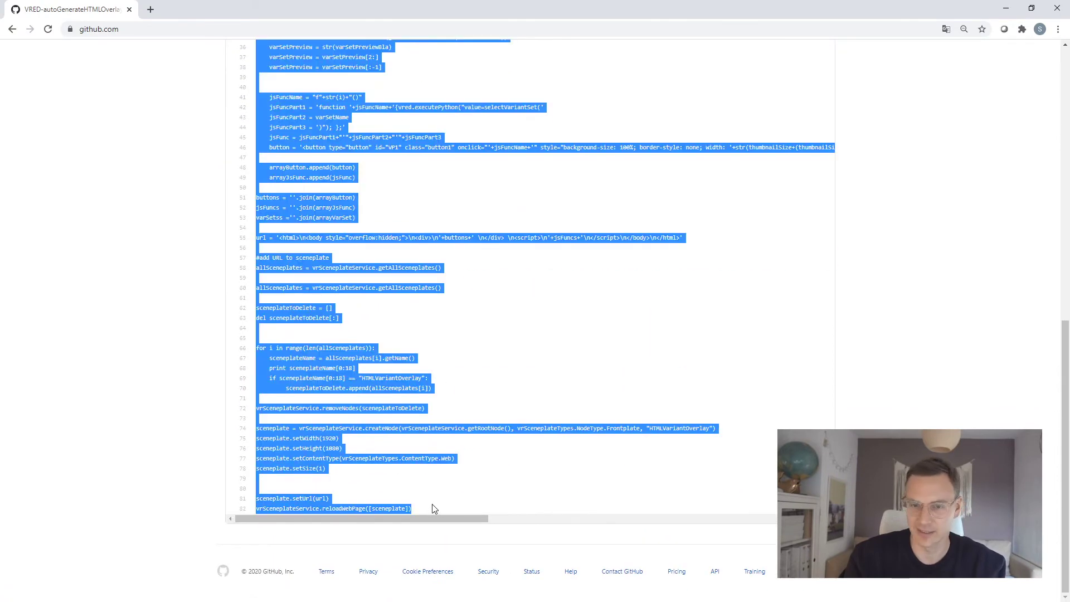
right_click(393, 509)
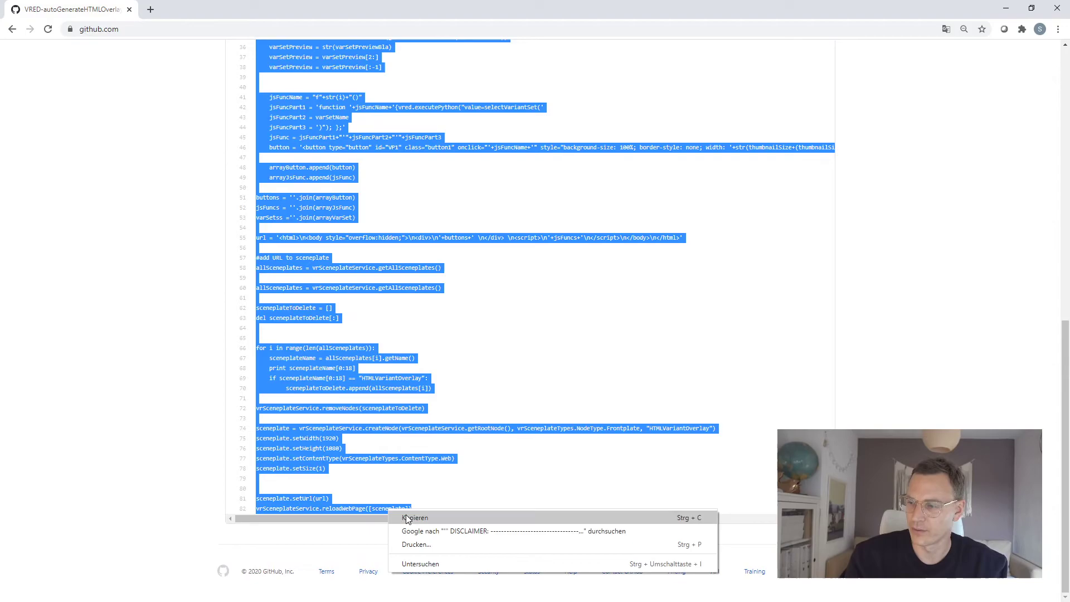
click(408, 517)
Paste the copied script into the Edit > Script Editor and run it.
click(1005, 8)
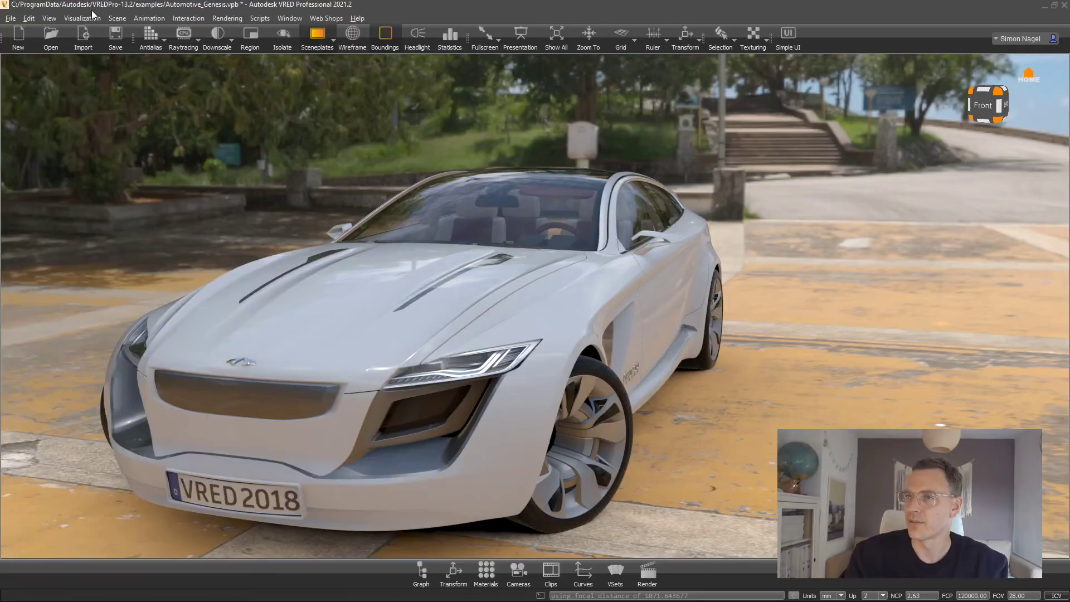
click(28, 18)
click(40, 36)
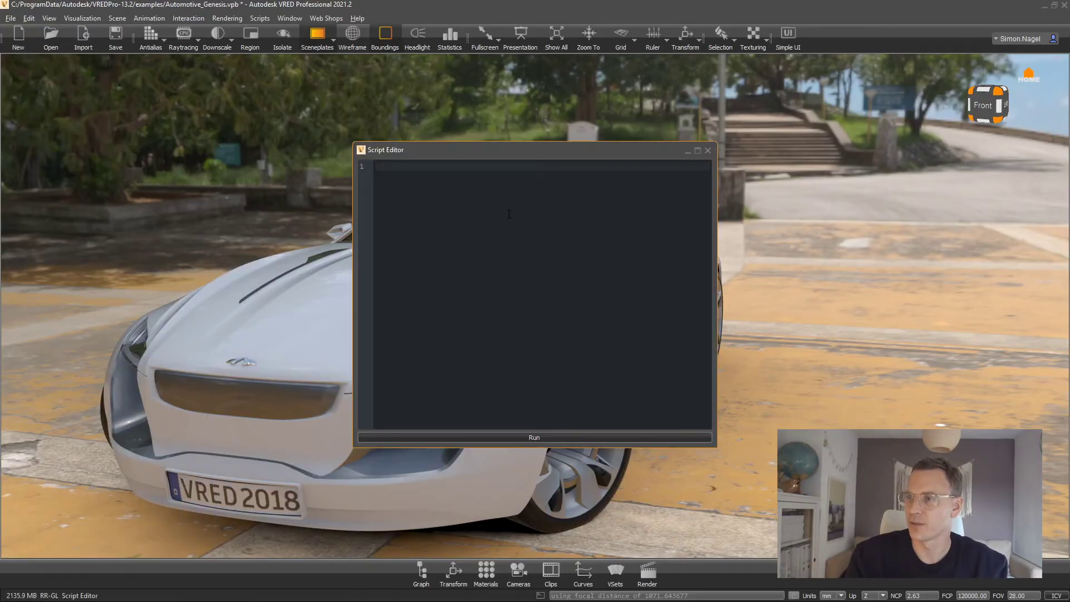
right_click(456, 193)
click(490, 249)
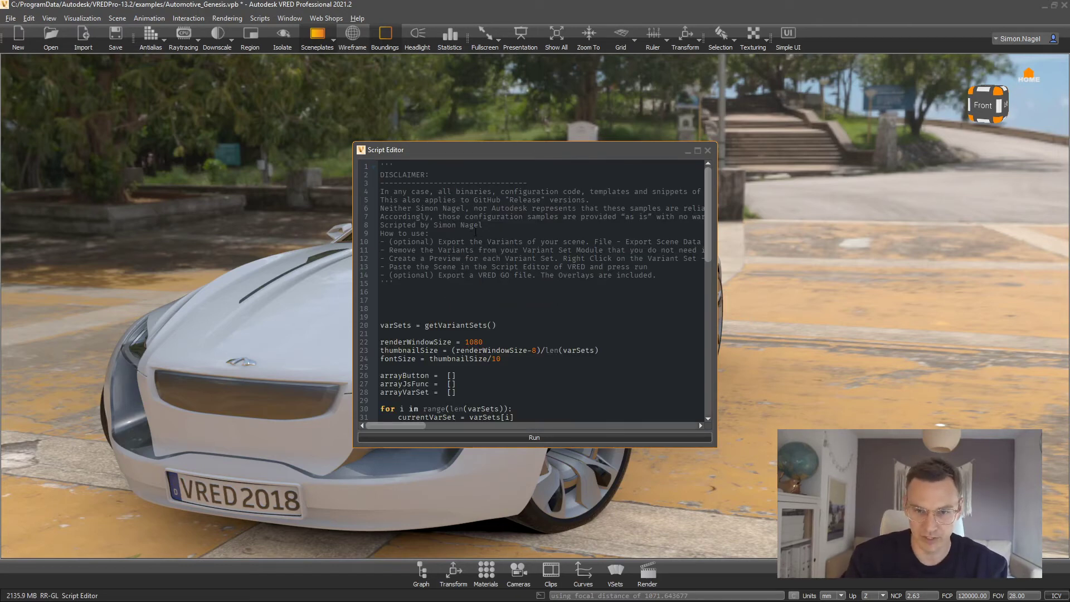
click(534, 437)
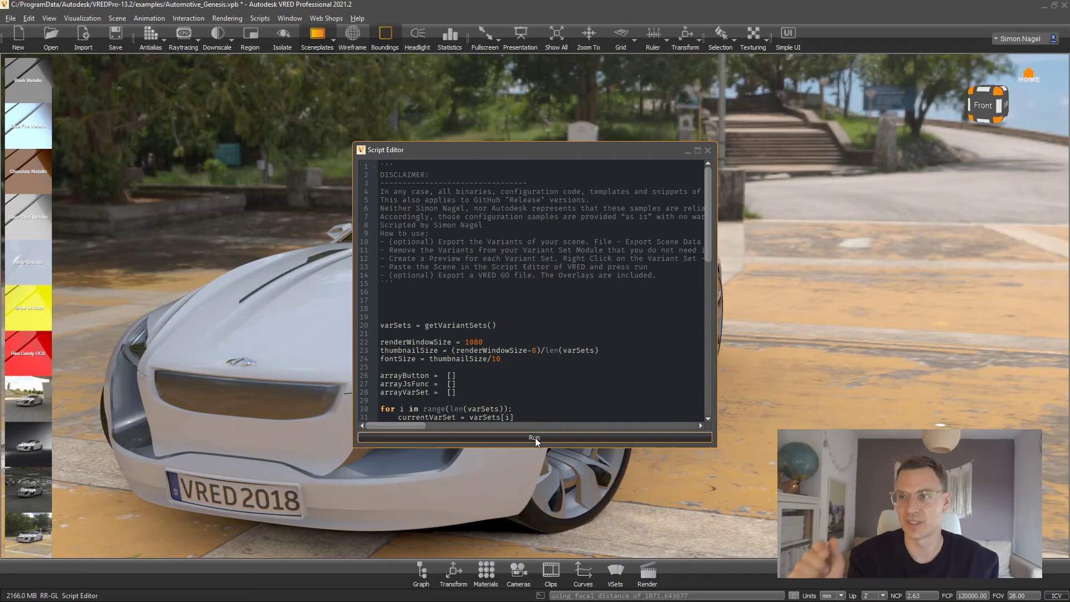
Close the Script Editor and test the sceneplate buttons: Red Candy, Studio, Stage, Yellow, then dark silver.
click(708, 151)
drag(580, 262, 450, 359)
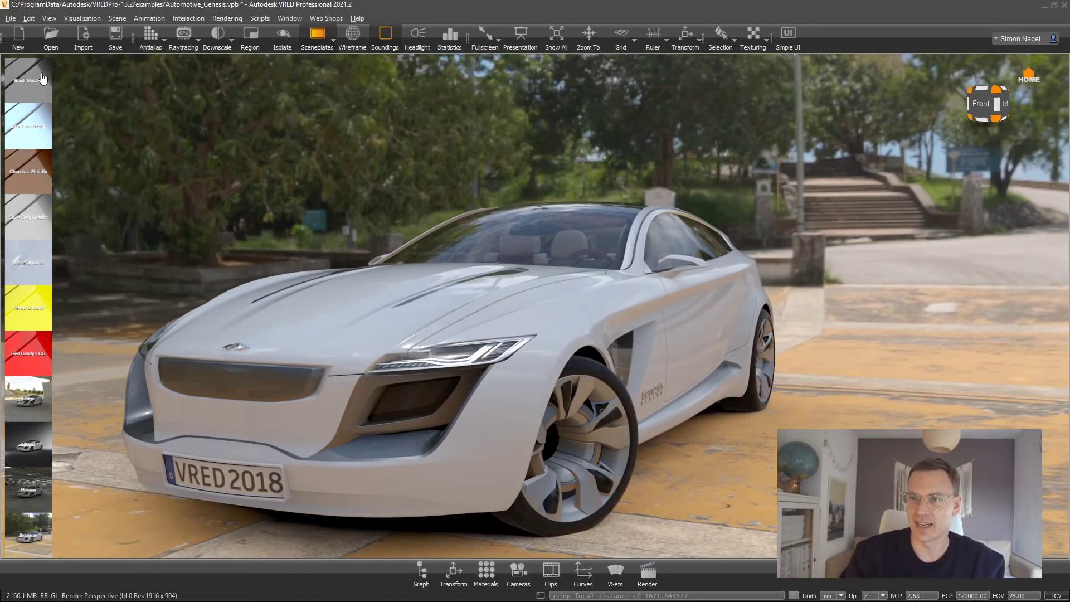
click(31, 365)
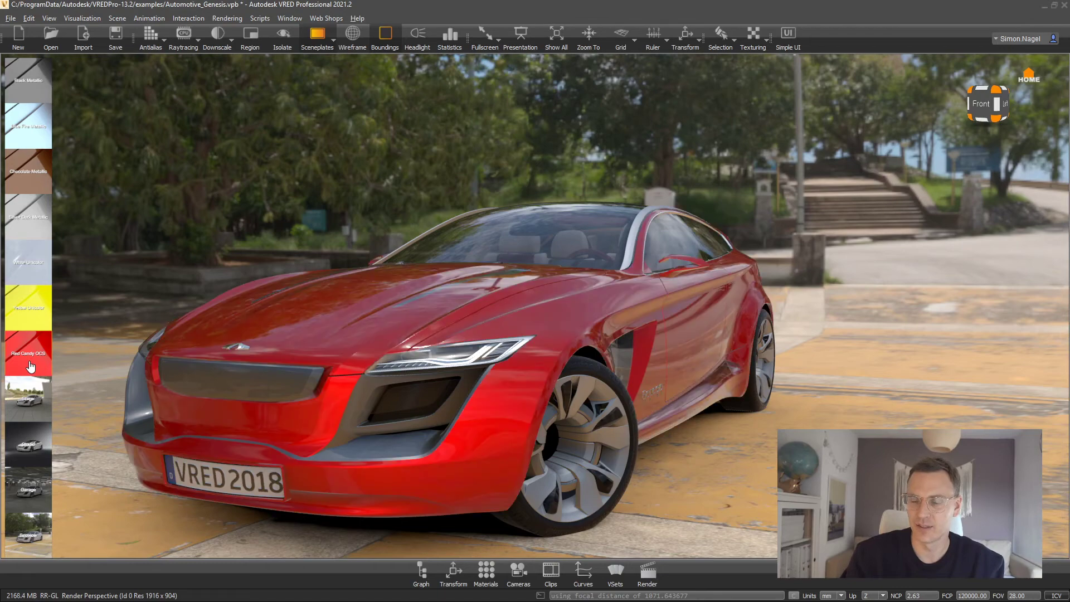
click(33, 452)
click(29, 414)
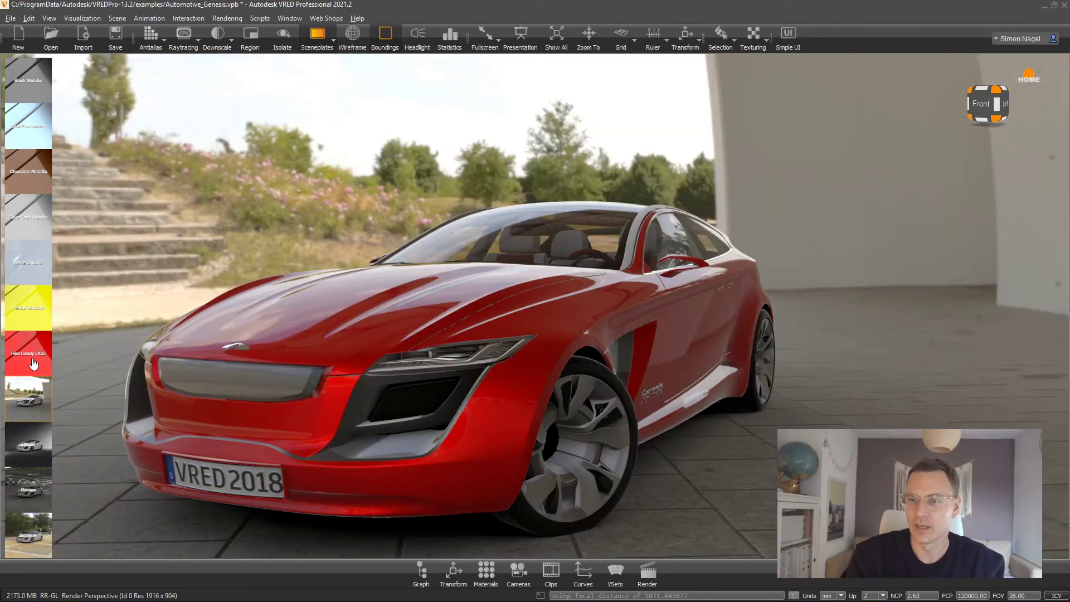
click(35, 311)
click(32, 357)
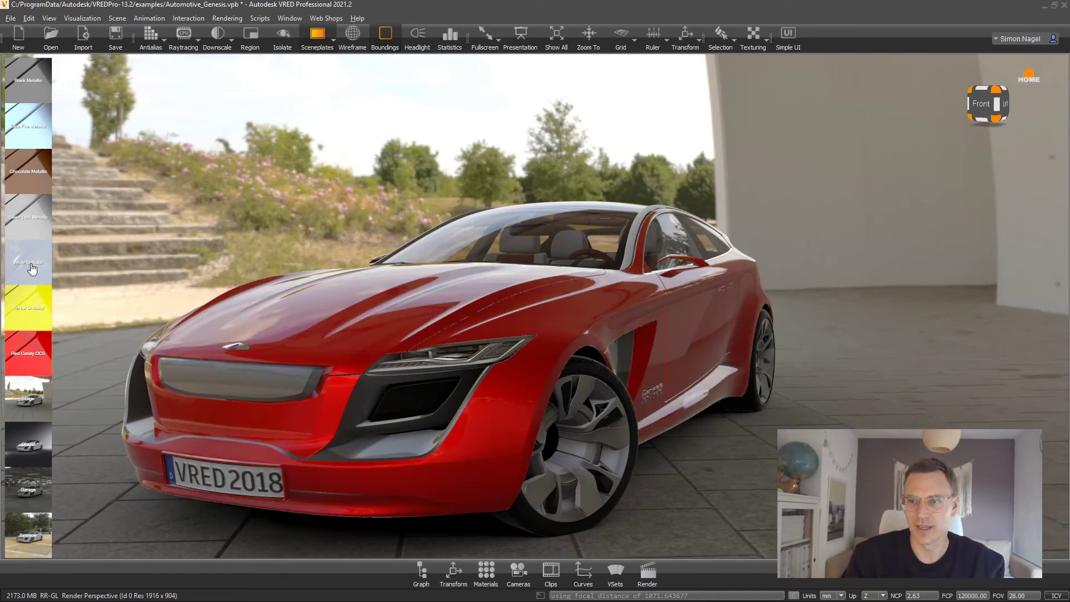
click(32, 228)
scroll(465, 370, up, 3)
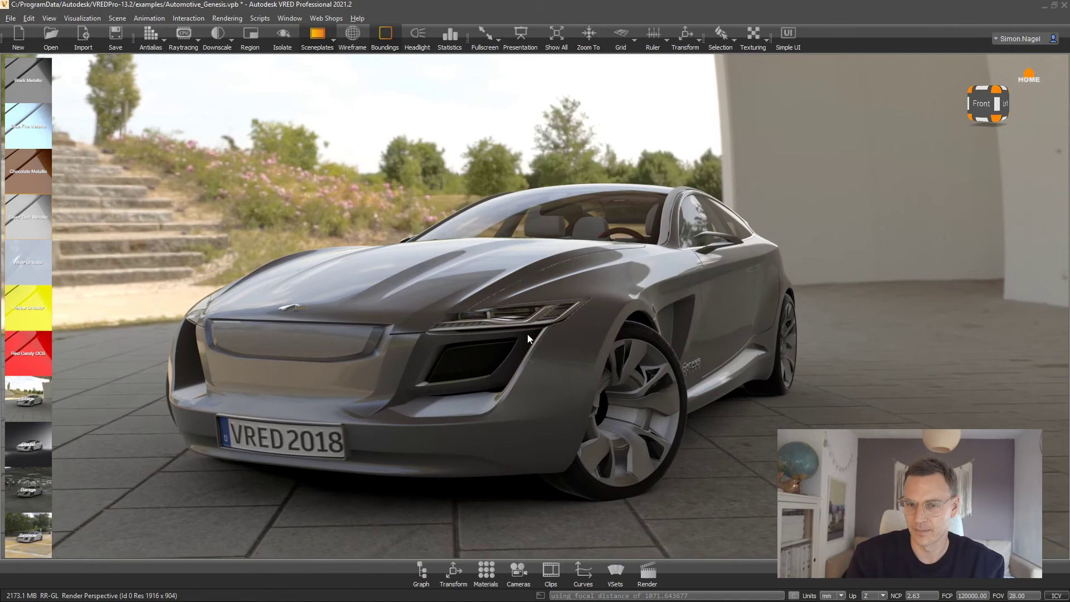
Start File > Publish VRED Go and accept the default publish settings.
click(10, 18)
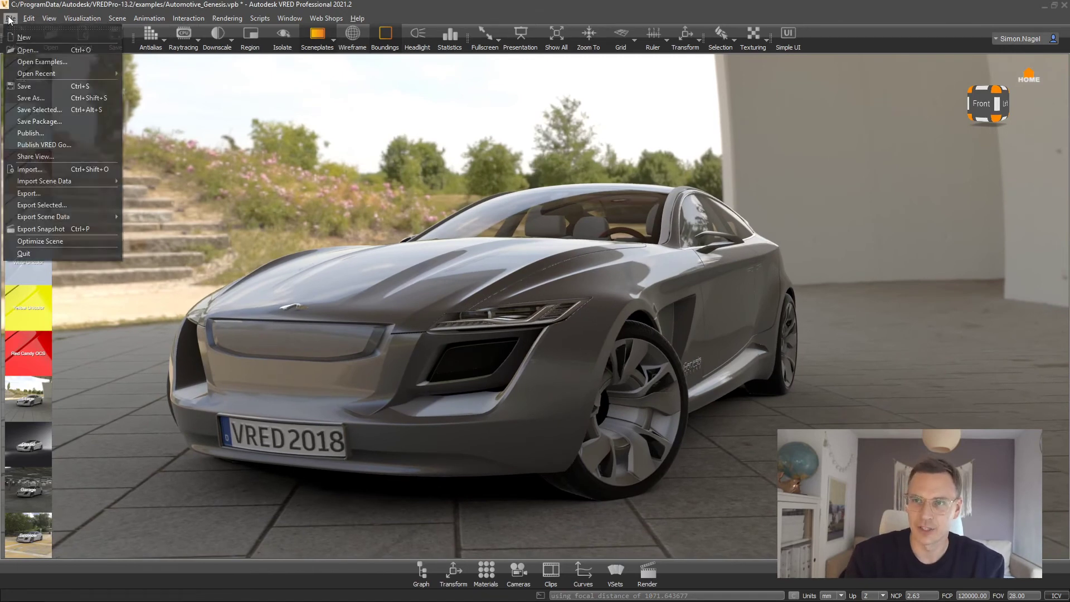
click(52, 145)
click(536, 388)
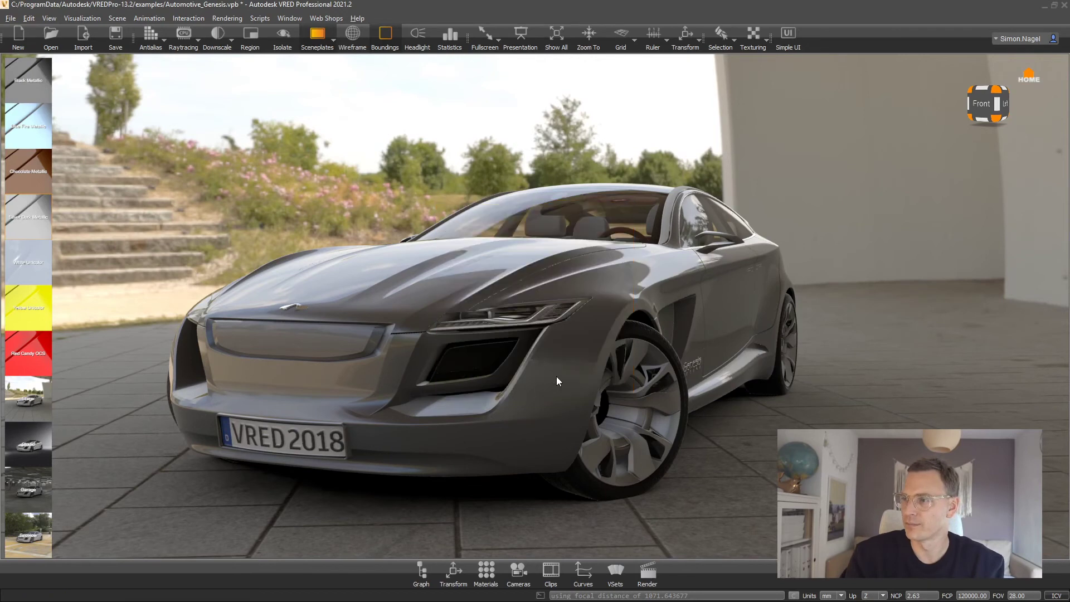
Save the executable as Automotive_Genesis_variant.exe by inserting '_var' into the existing name.
click(240, 277)
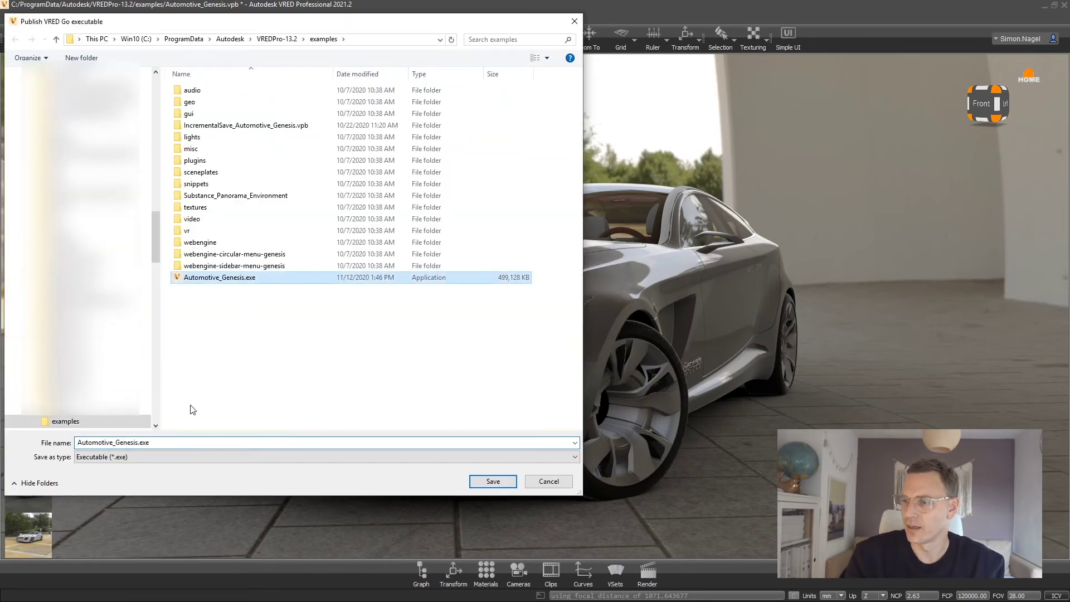
click(139, 444)
click(139, 443)
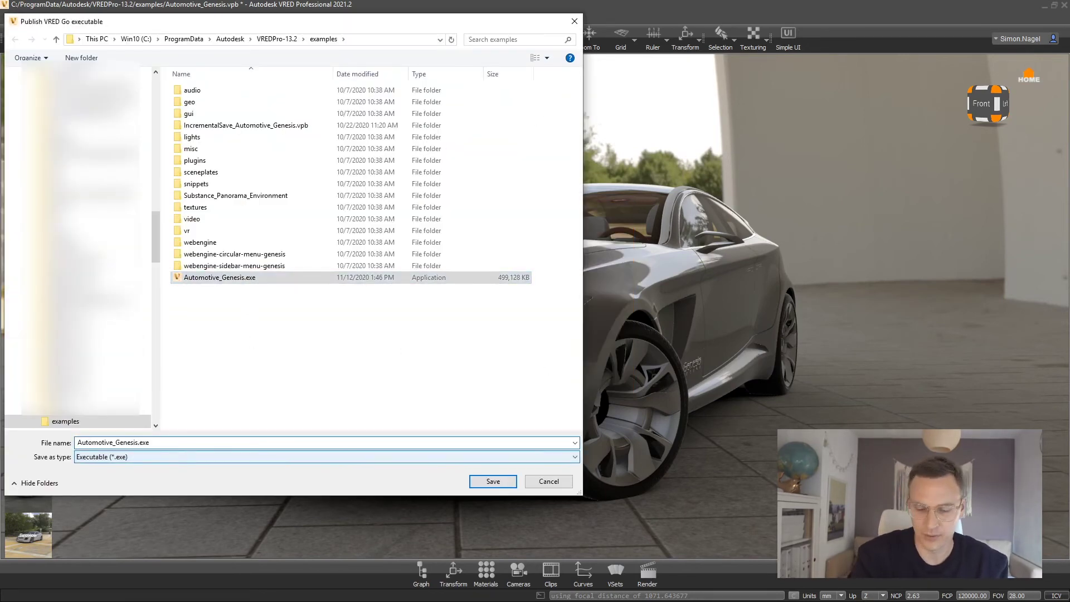
text(_variant)
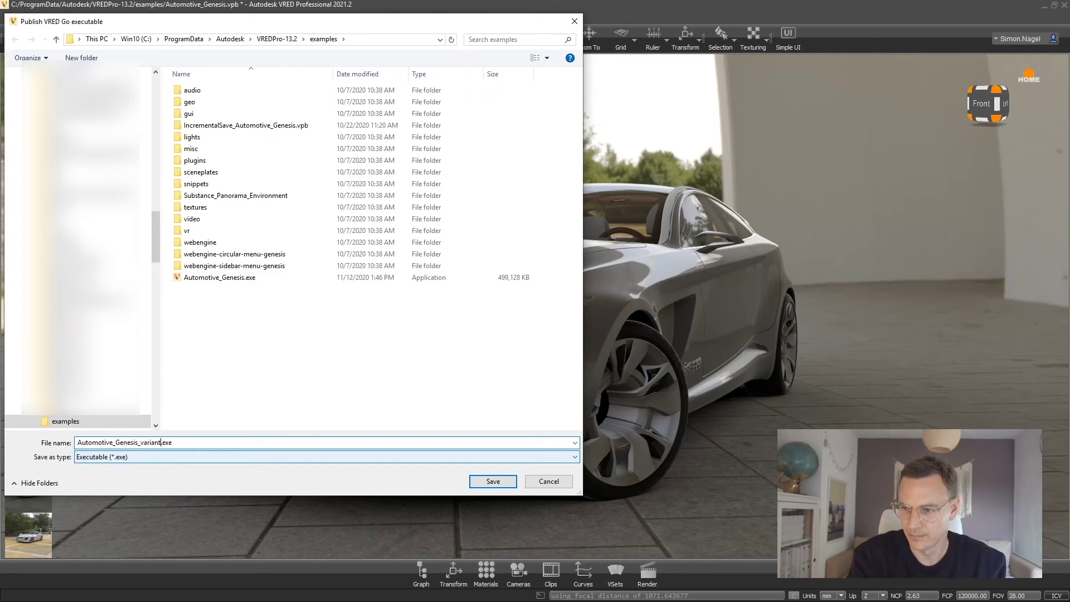
key(Return)
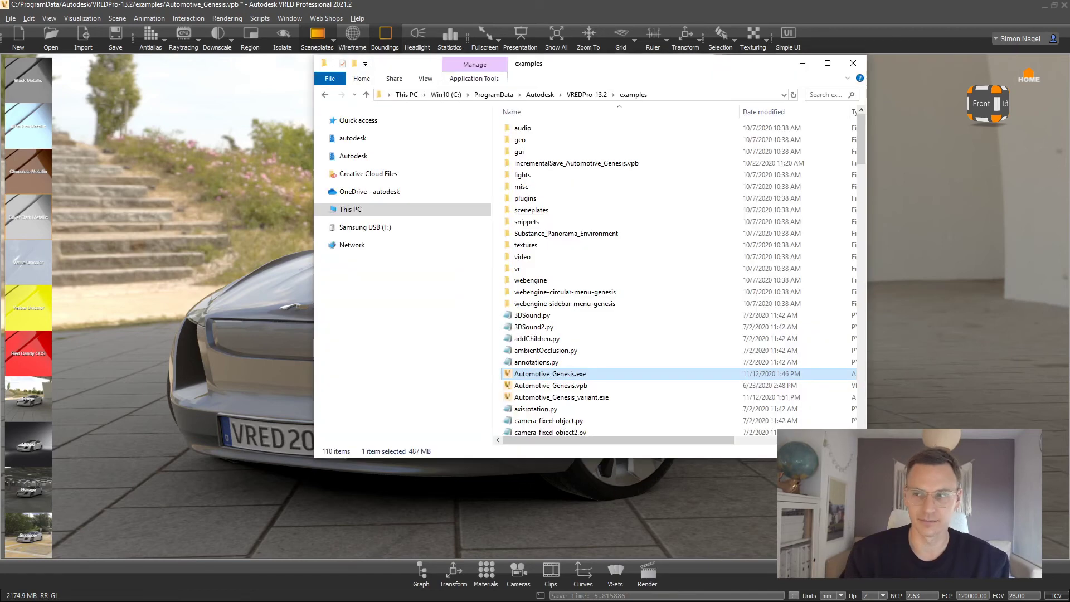
Run Automotive_Genesis_variant.exe from Explorer and accept the trust warning.
click(589, 398)
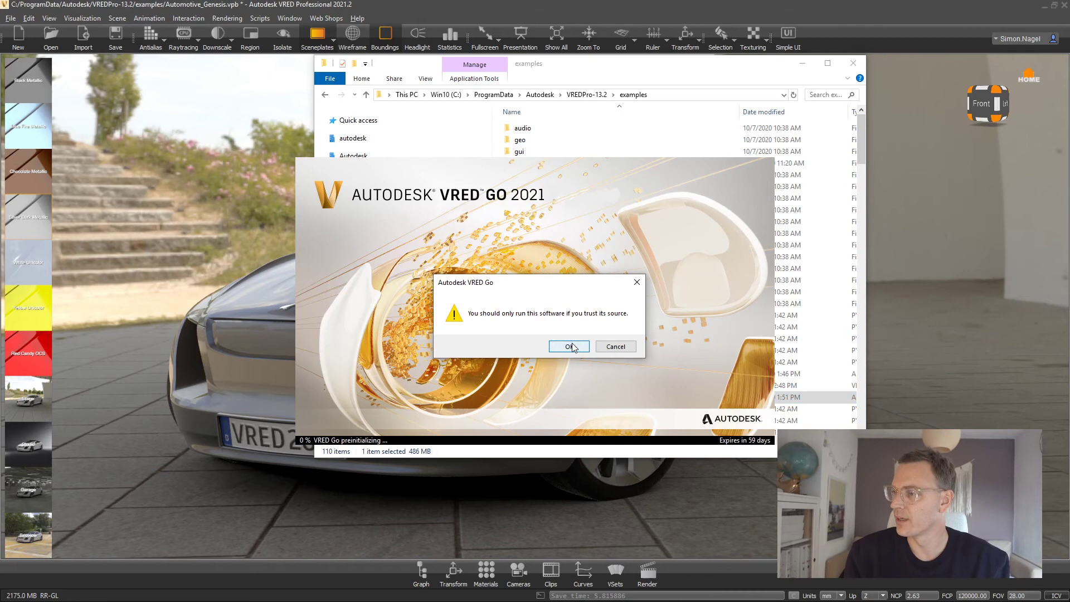
click(576, 348)
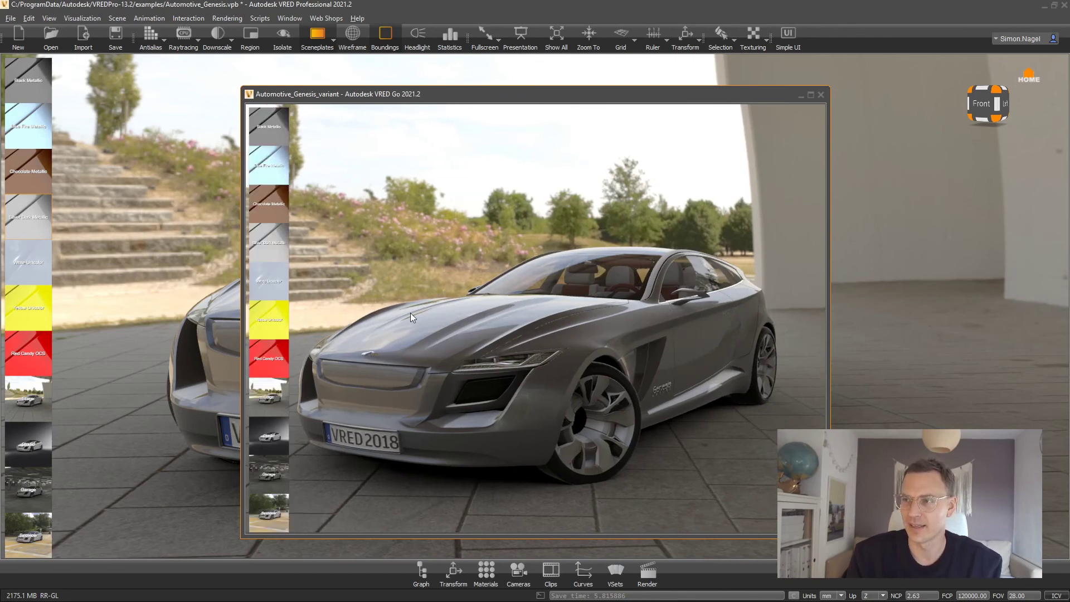
Maximise the VRED Go window and orbit to a close front three-quarter view of the car.
drag(419, 97, 407, 103)
double_click(451, 103)
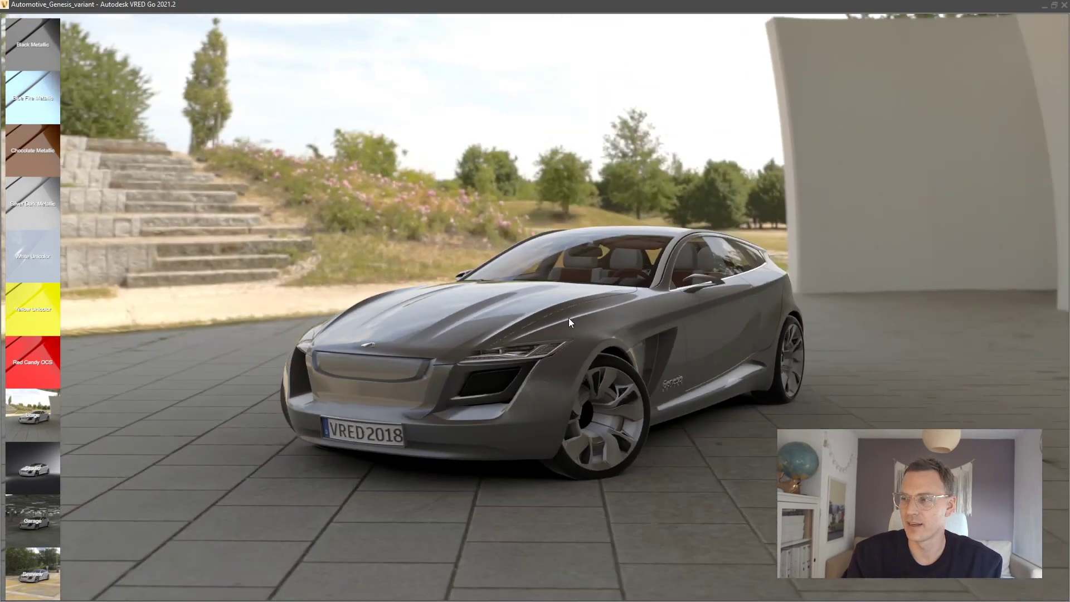
drag(569, 318, 675, 312)
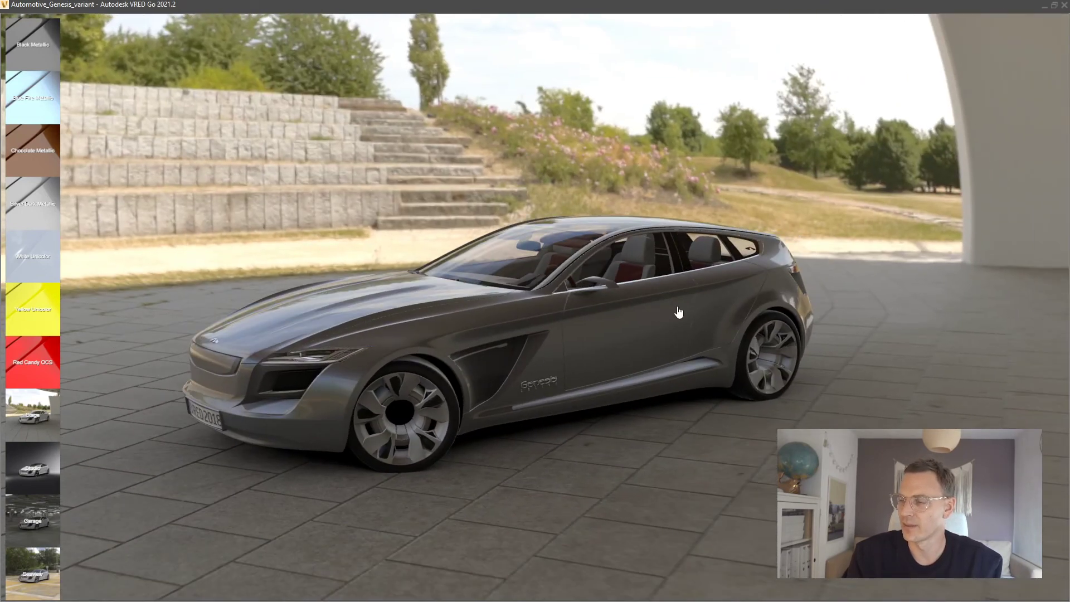
drag(684, 375, 682, 308)
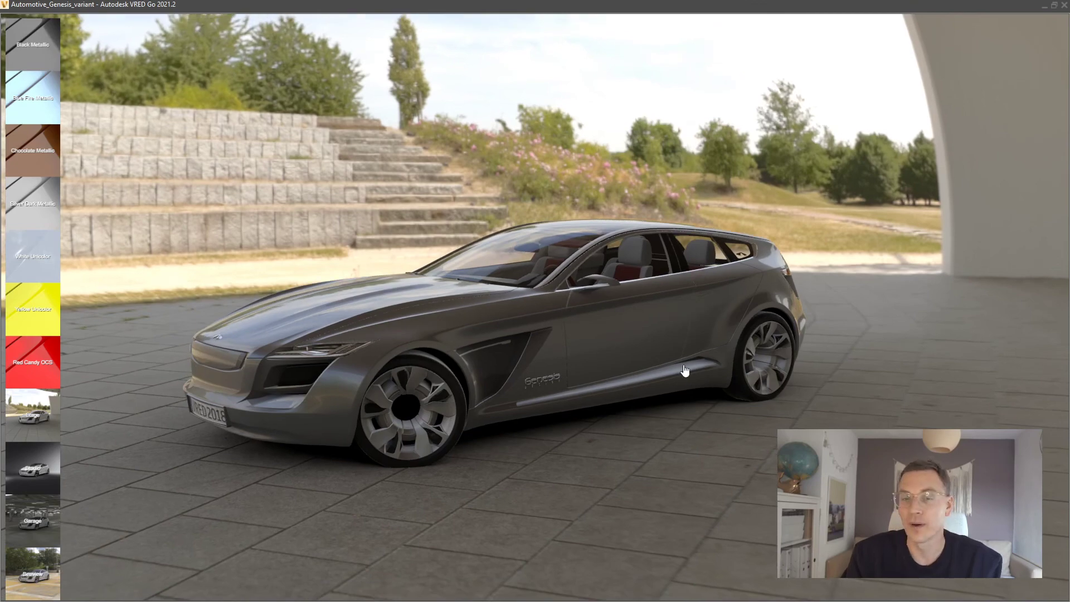
drag(620, 451, 524, 447)
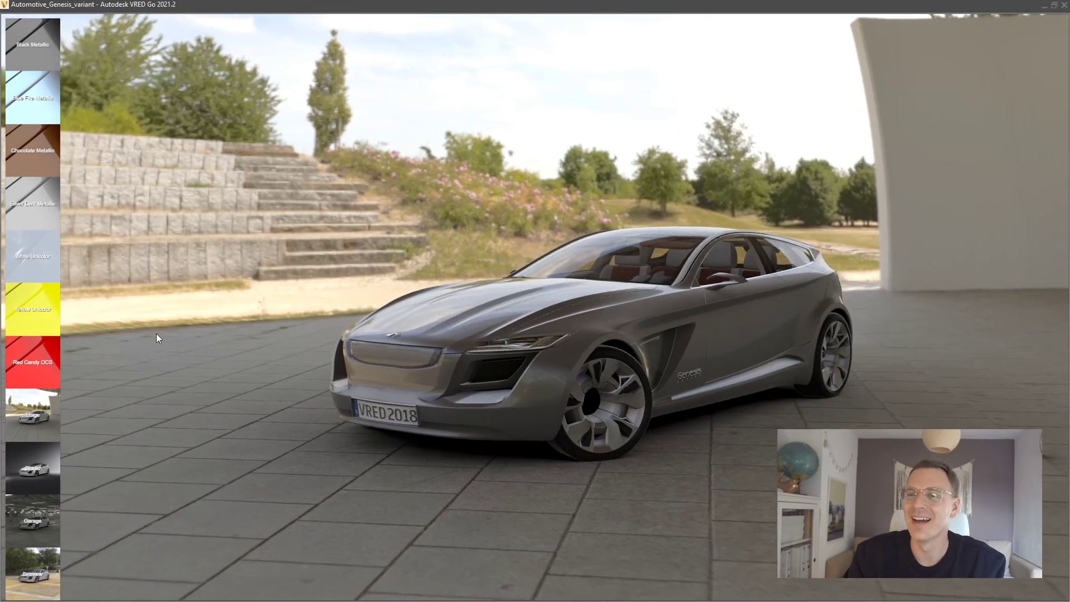
Cycle the paint buttons: yellow, white, red, dark grey, Chocolate Metallic, Blue Fire Metallic.
click(31, 322)
click(40, 266)
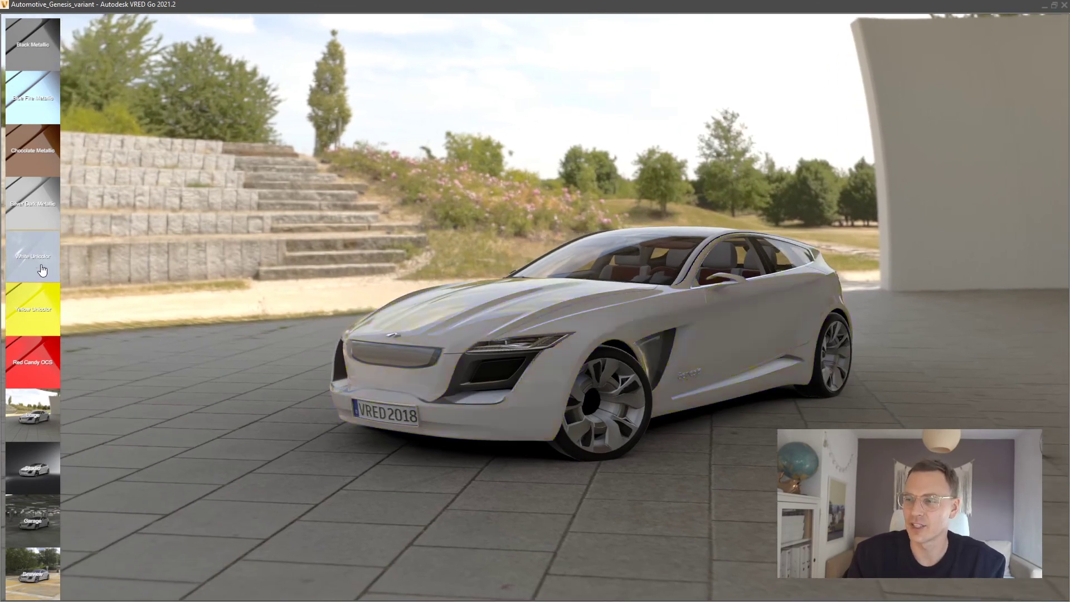
click(30, 365)
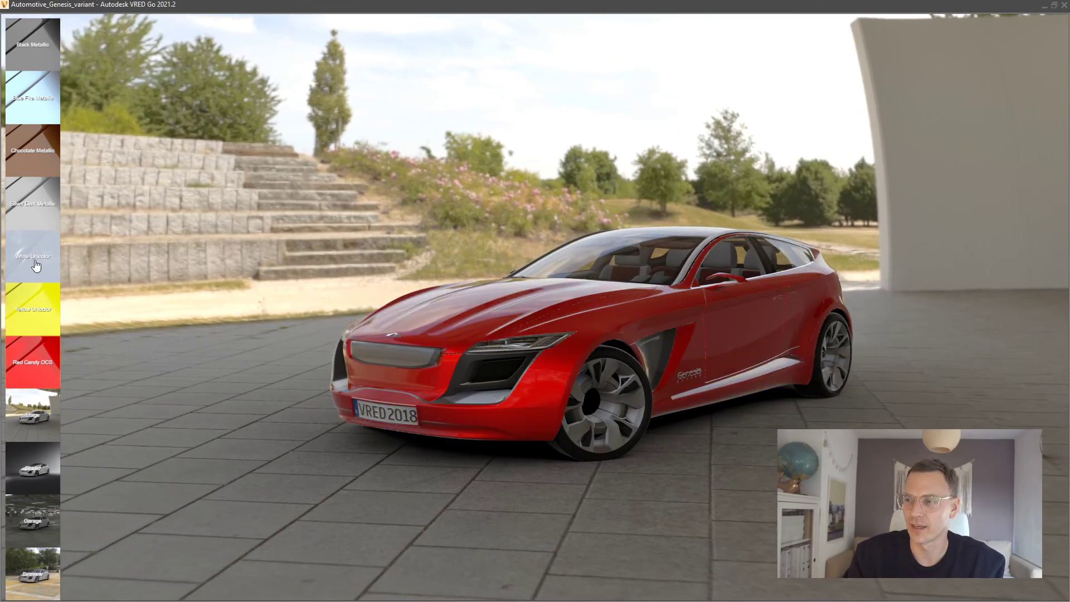
click(43, 210)
click(33, 139)
click(38, 111)
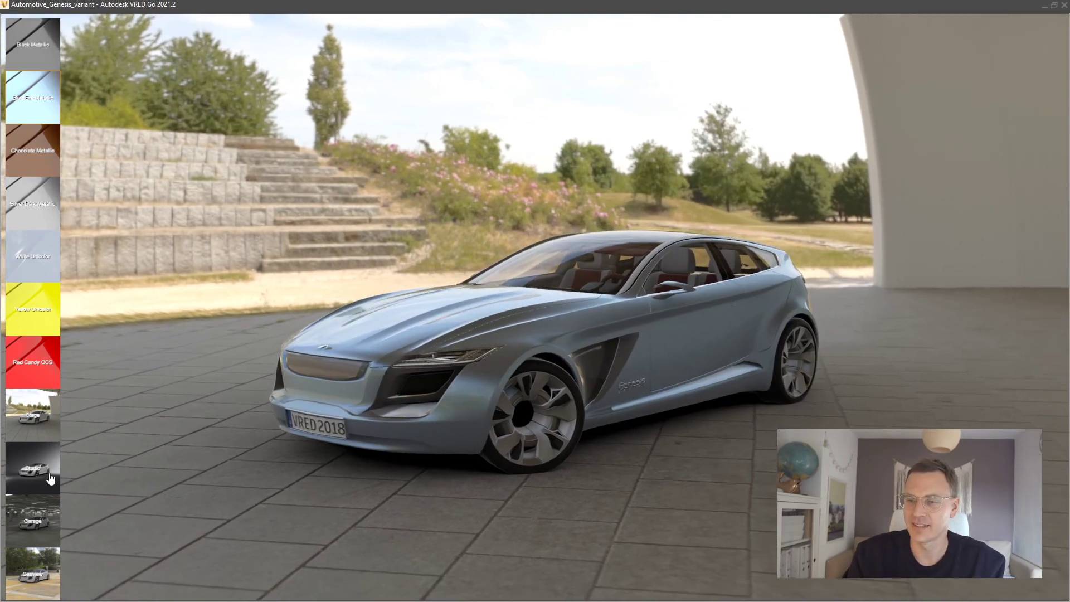
Try the grey studio, outdoor stage and Garage environments, ending on Chocolate Metallic paint.
click(37, 478)
click(46, 427)
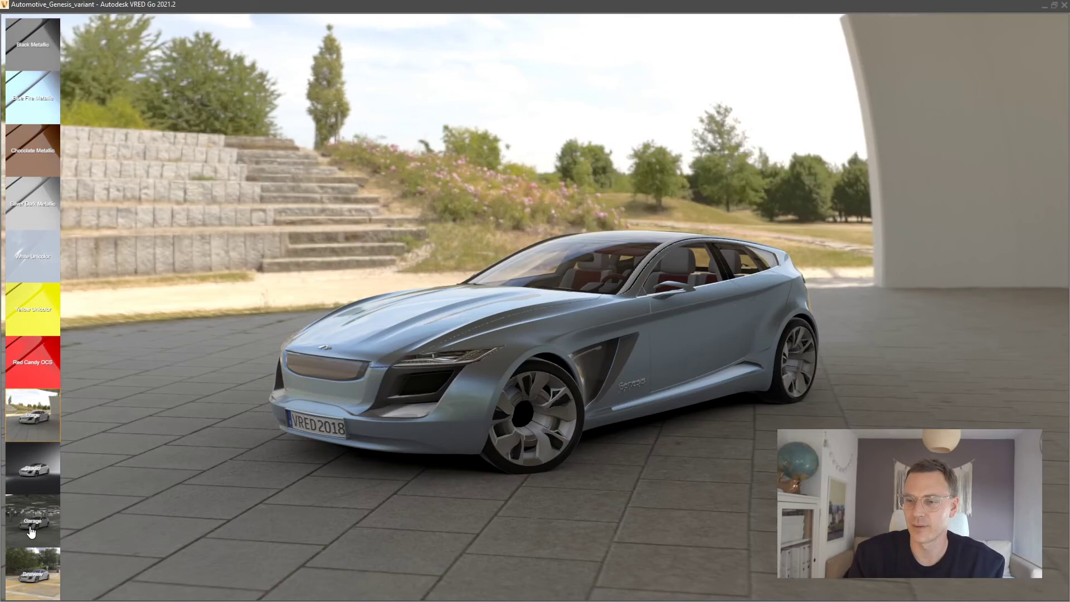
click(31, 533)
click(40, 170)
drag(436, 285, 578, 369)
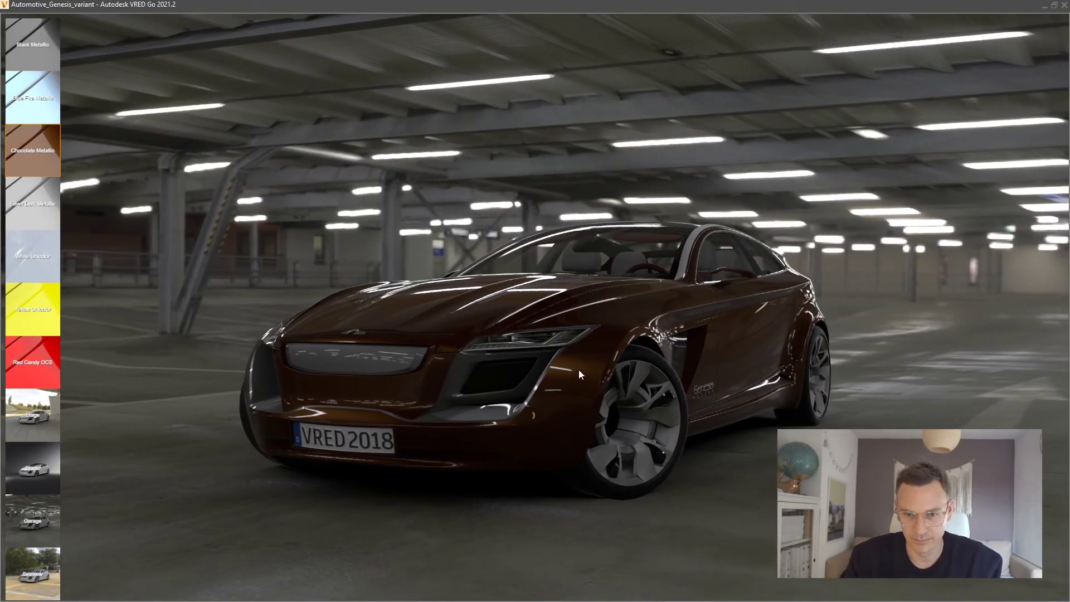